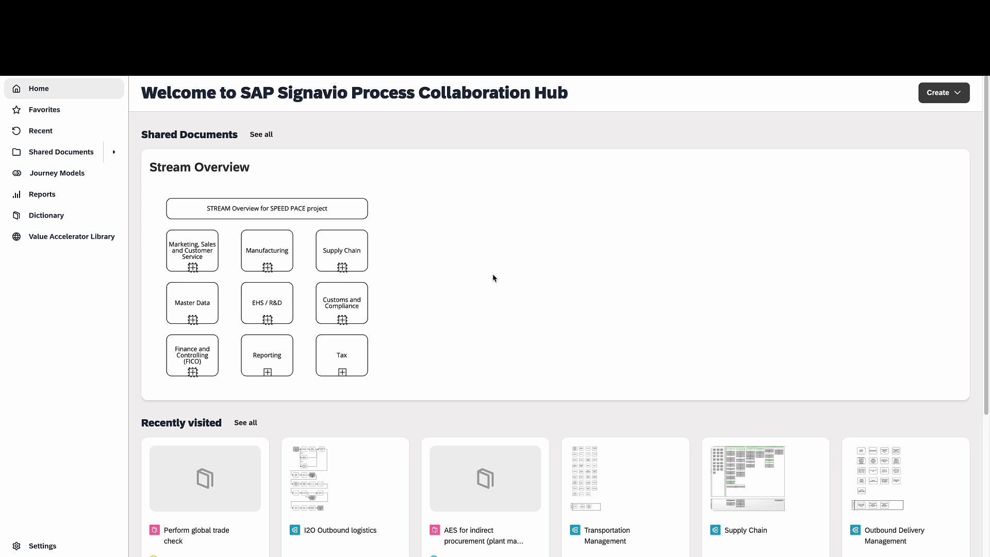
Open the Stream Overview and drill into its Supply Chain diagram
left_click(357, 269)
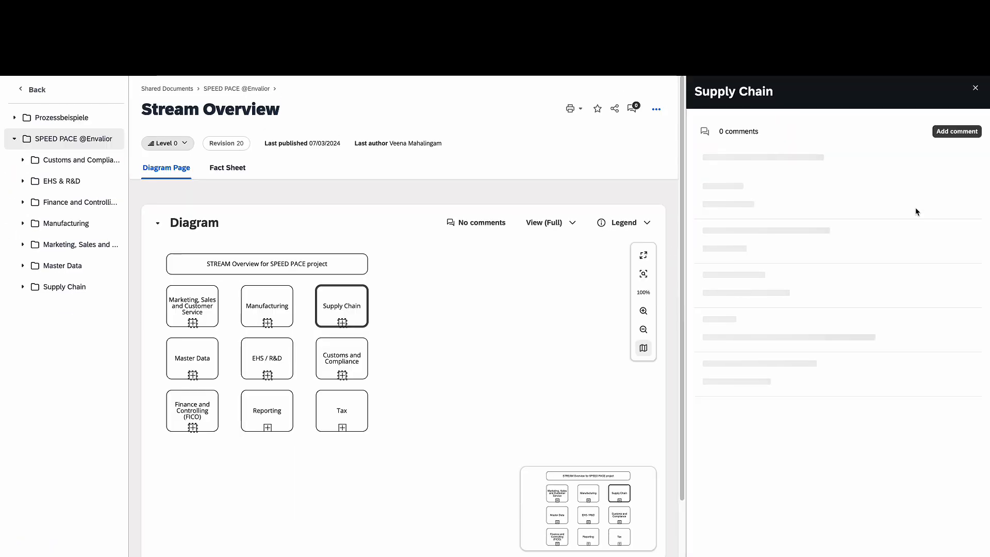
left_click(977, 89)
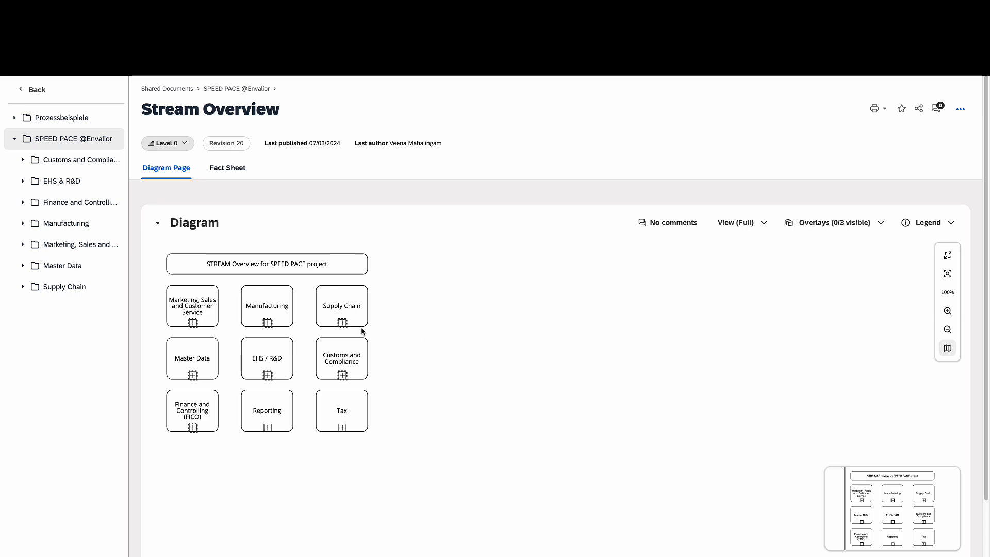
left_click(342, 323)
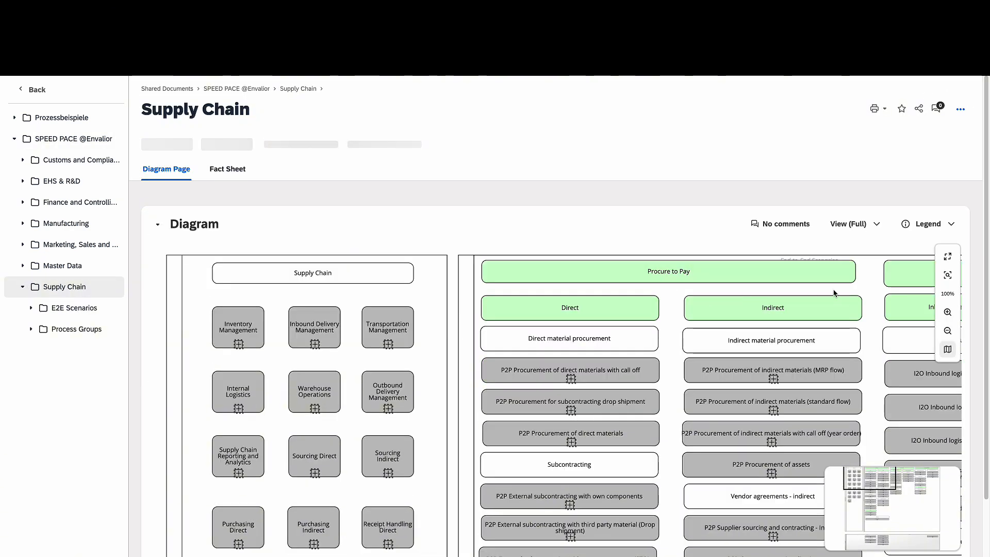
Pan the Supply Chain diagram and show details for 'P2P Procurement of direct materials with call off'
mouse_move(871, 479)
left_mouse_down()
mouse_move(875, 488)
mouse_move(872, 480)
left_mouse_up()
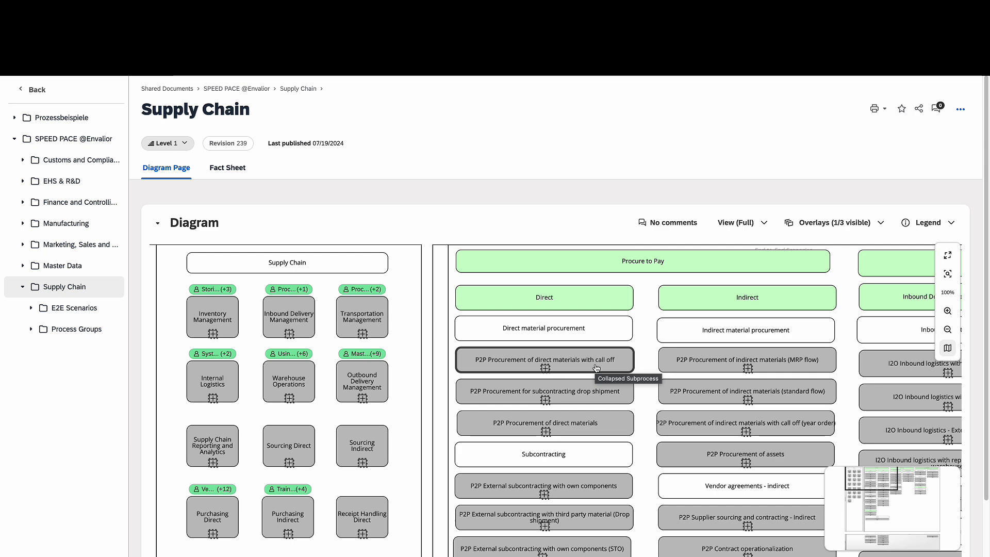
left_click(553, 369)
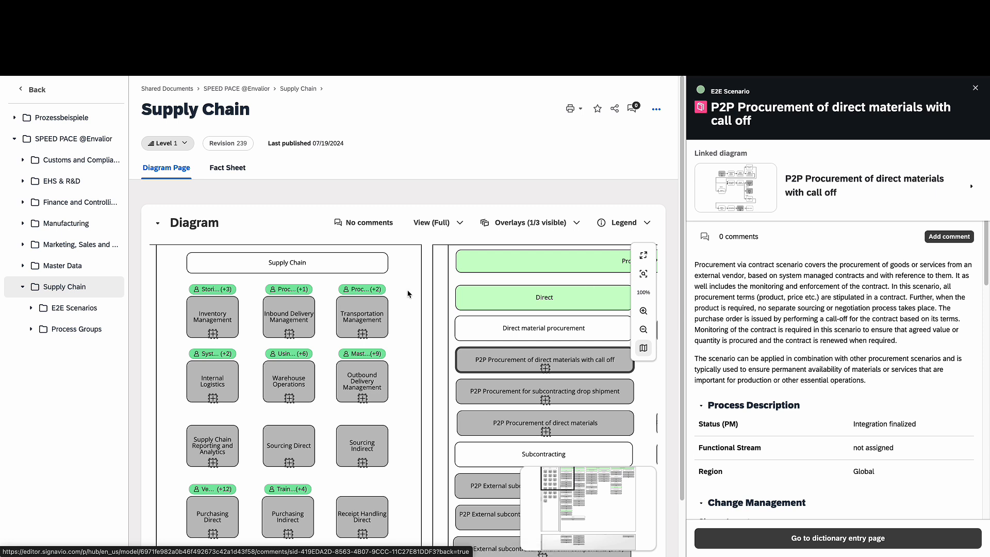
Show the Transportation Management process group details, with status New and region Global
left_click(354, 318)
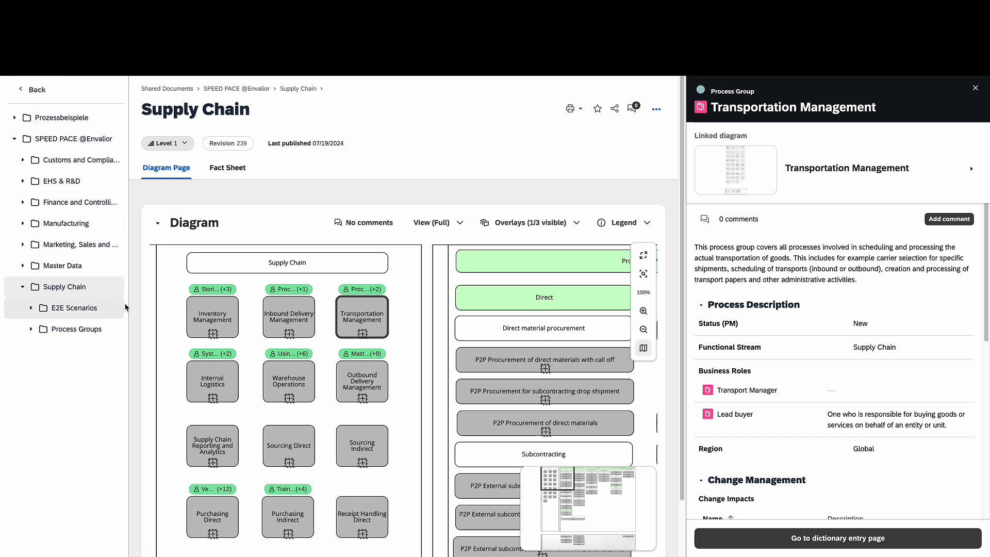
left_click(47, 289)
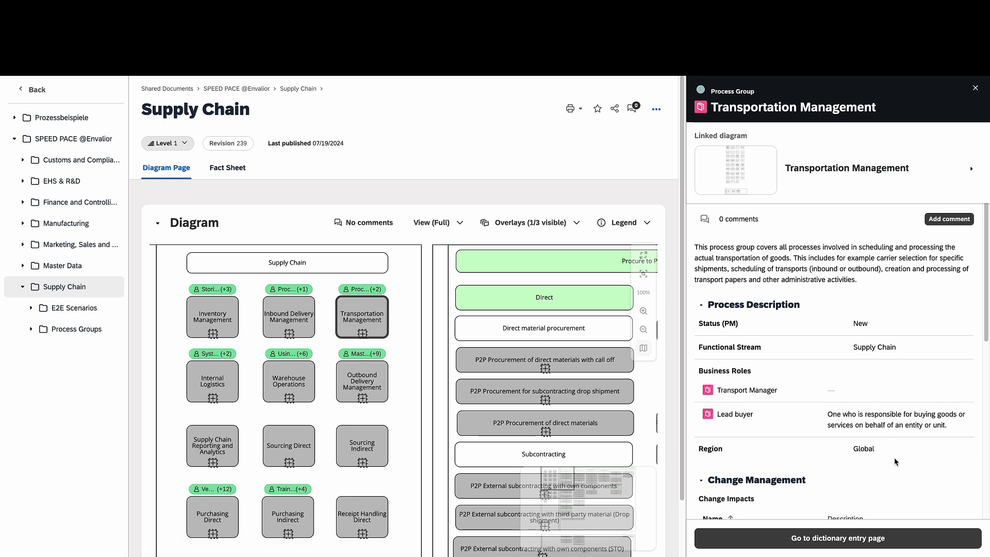
scroll(893, 456, "down", 1)
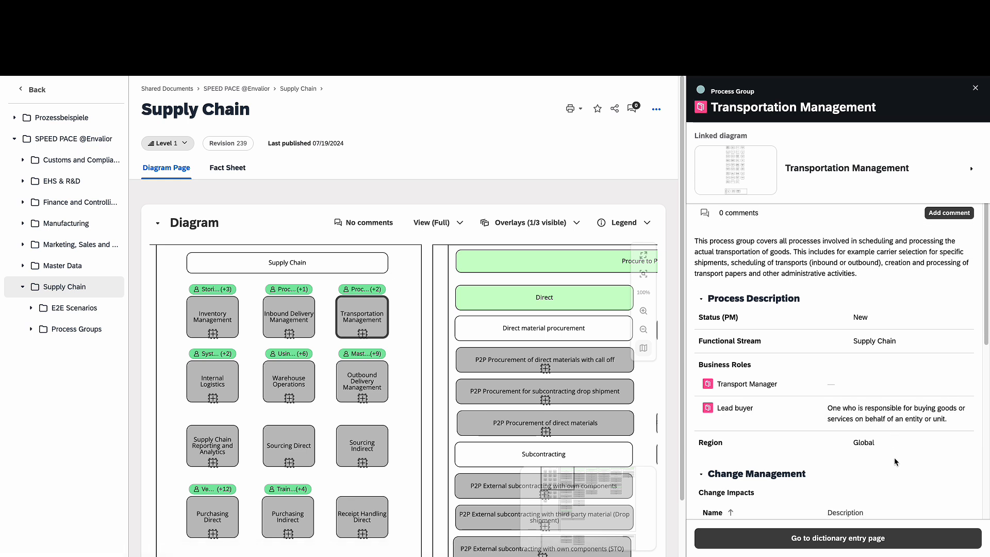
scroll(893, 461, "down", 4)
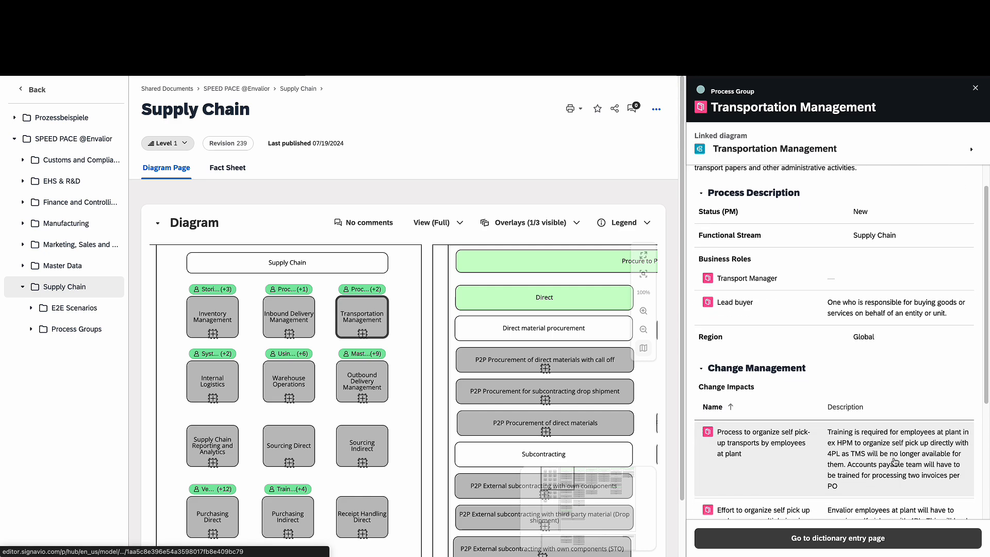
scroll(893, 461, "down", 1)
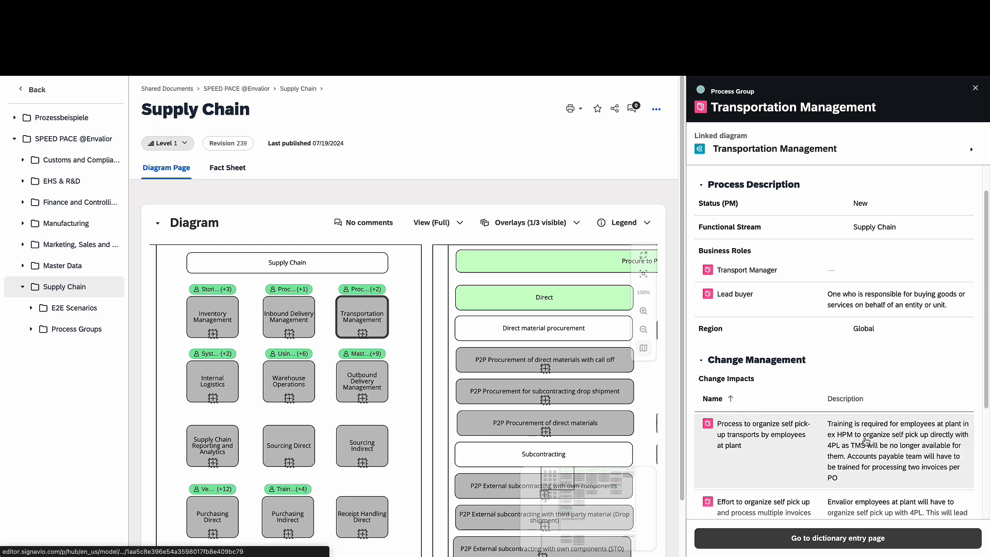
scroll(866, 440, "down", 1)
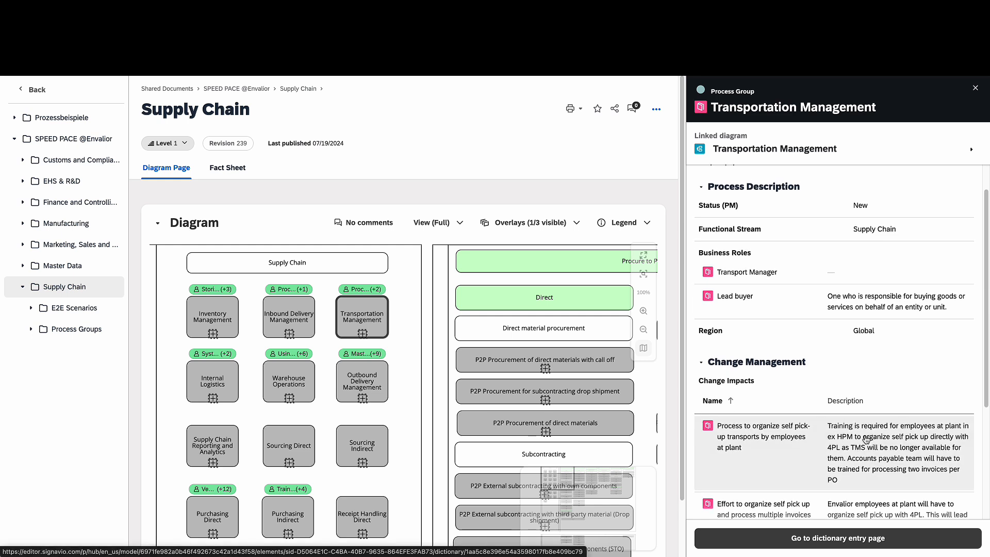
scroll(866, 438, "down", 2)
scroll(866, 438, "down", 2)
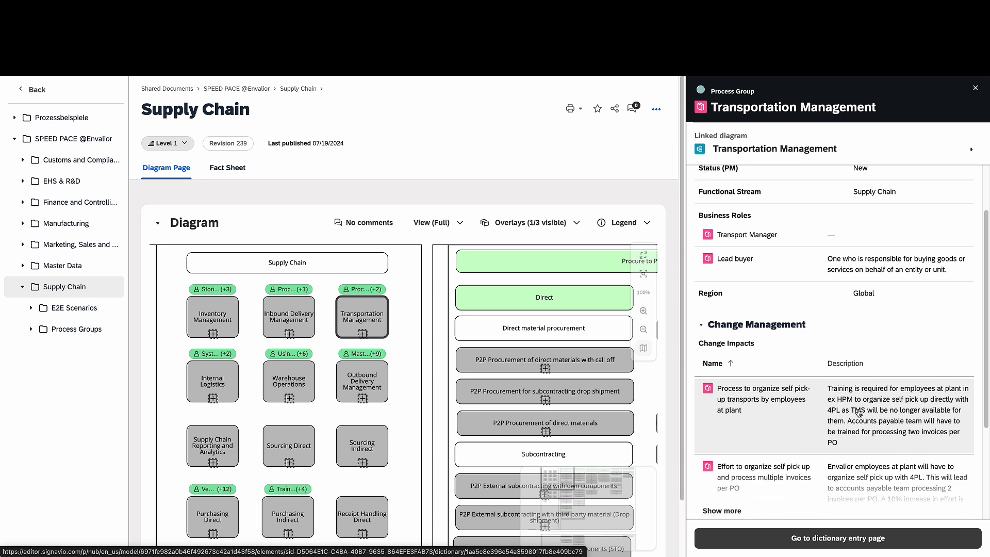
scroll(853, 413, "up", 5)
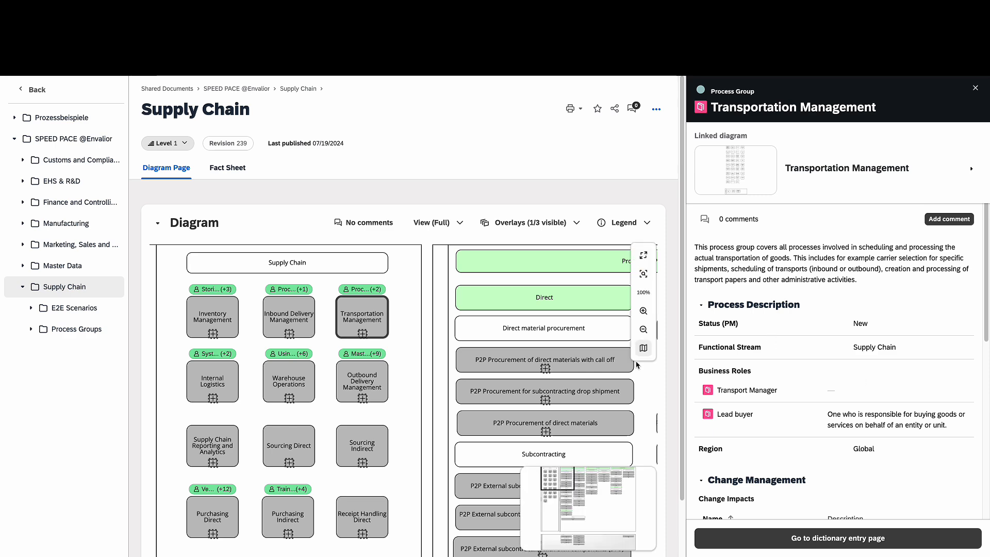
Open the full diagram page for 'P2P Procurement of direct materials with call off' and scroll to its flow
left_click(608, 364)
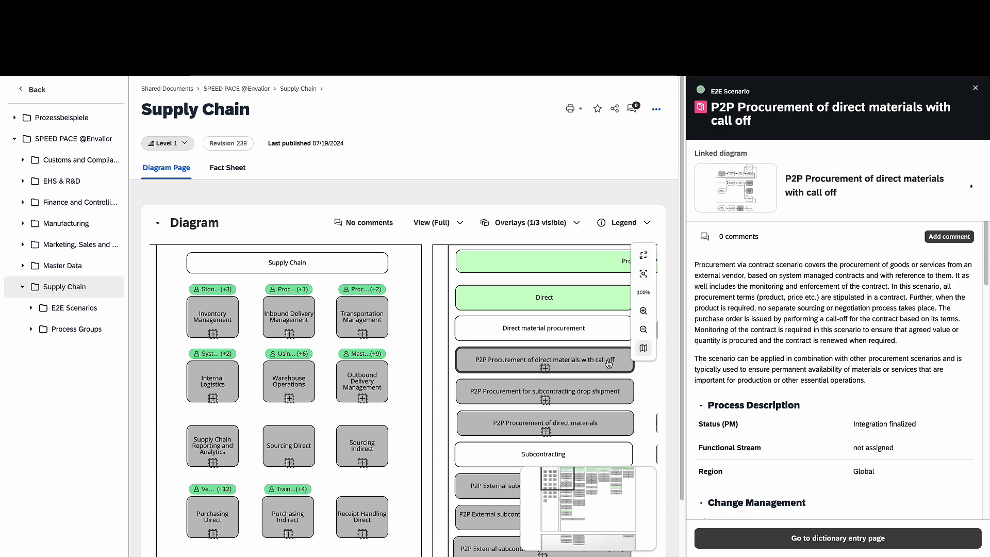
left_click(740, 187)
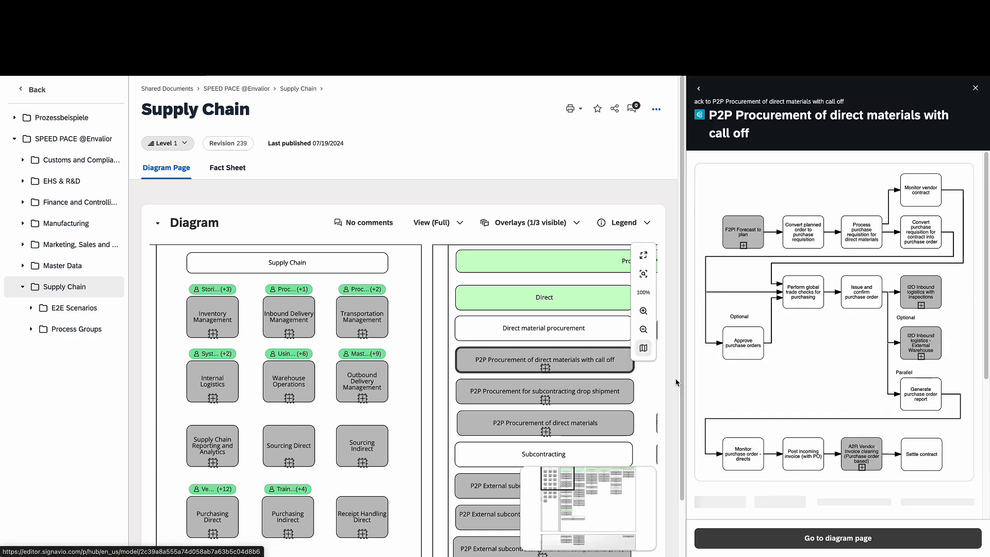
left_click(545, 369)
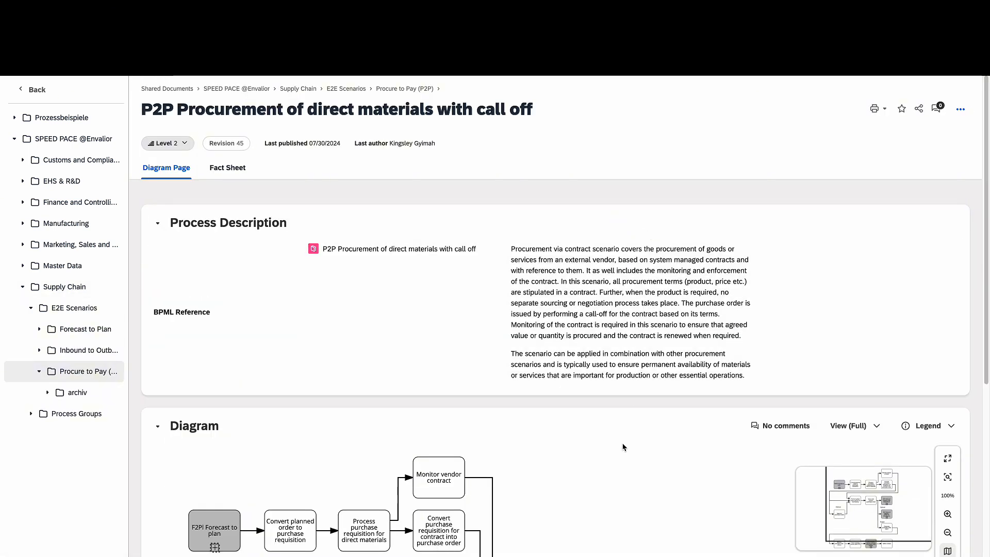
scroll(624, 446, "down", 4)
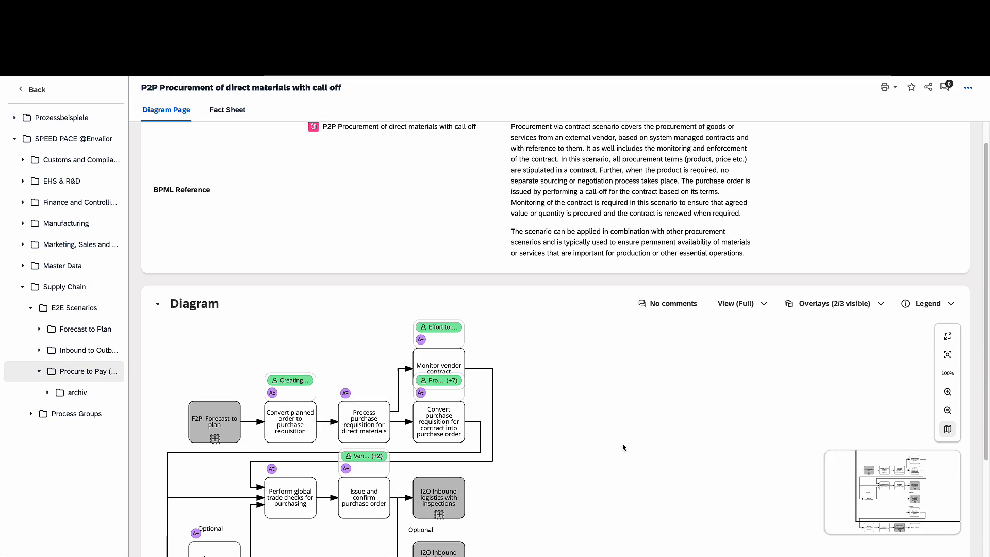
scroll(623, 447, "down", 1)
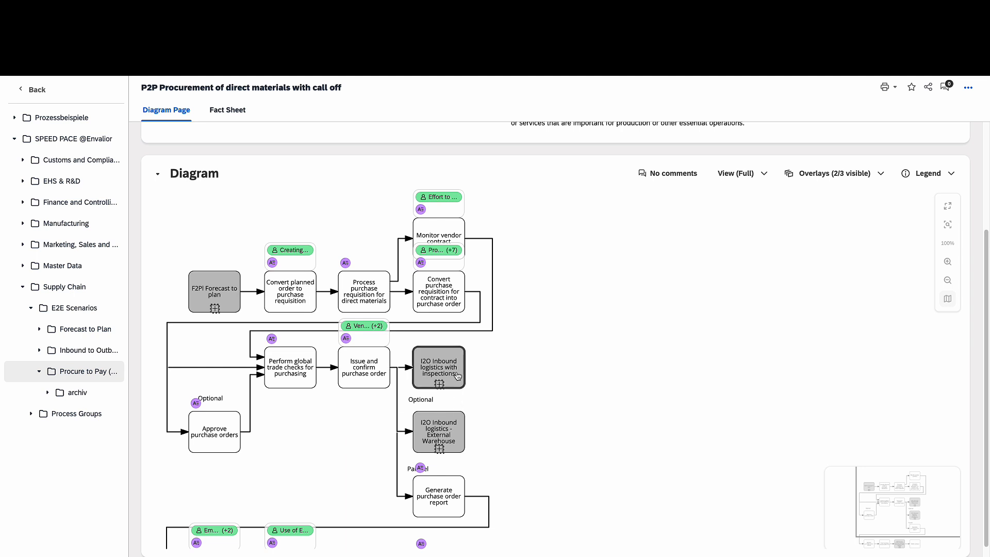
List the diagram overlays, with Impacts (6) and Process Group (11) visible
left_click(840, 181)
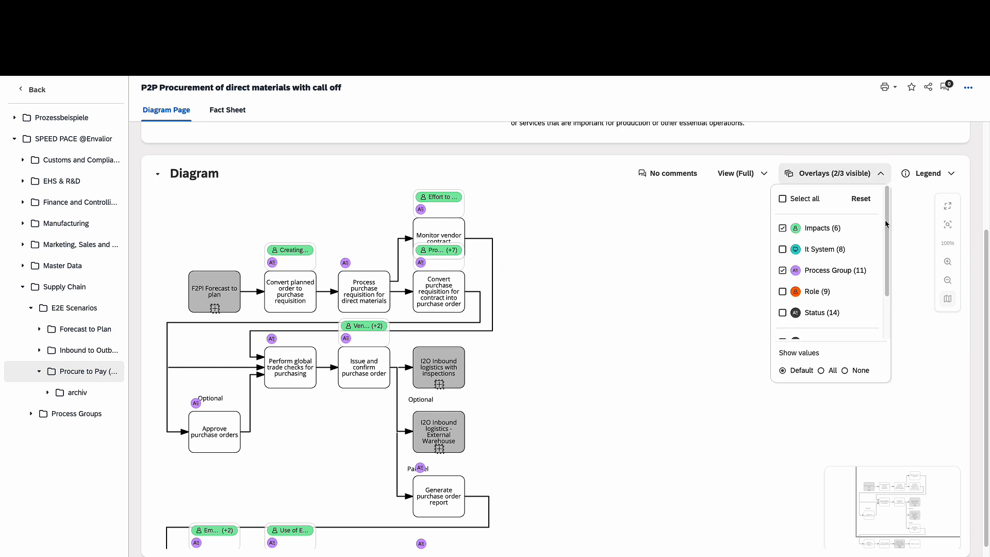
mouse_move(886, 221)
left_mouse_down()
mouse_move(888, 231)
mouse_move(886, 222)
left_mouse_up()
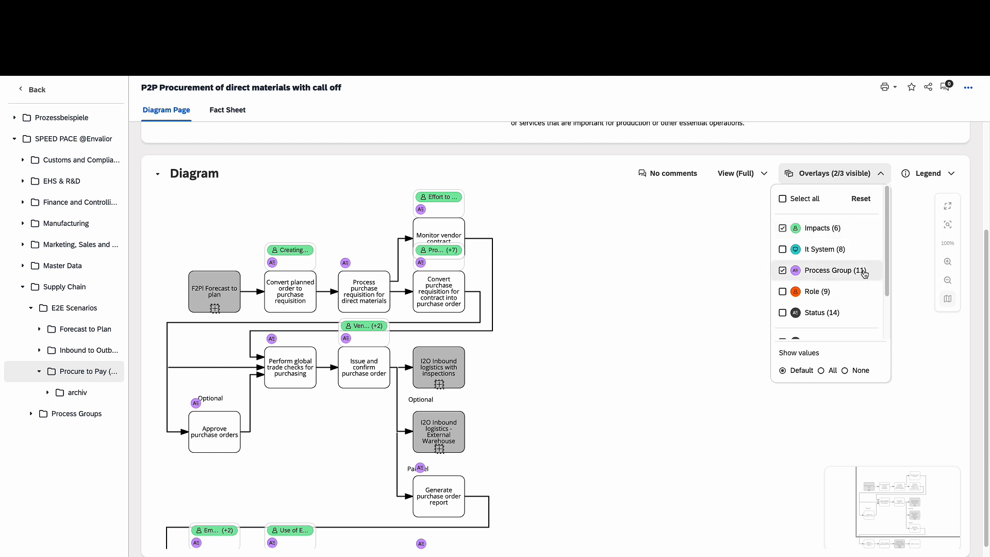
Show details for 'Convert purchase requisition for contract into purchase order' down to its Purchasing Direct group
left_click(440, 299)
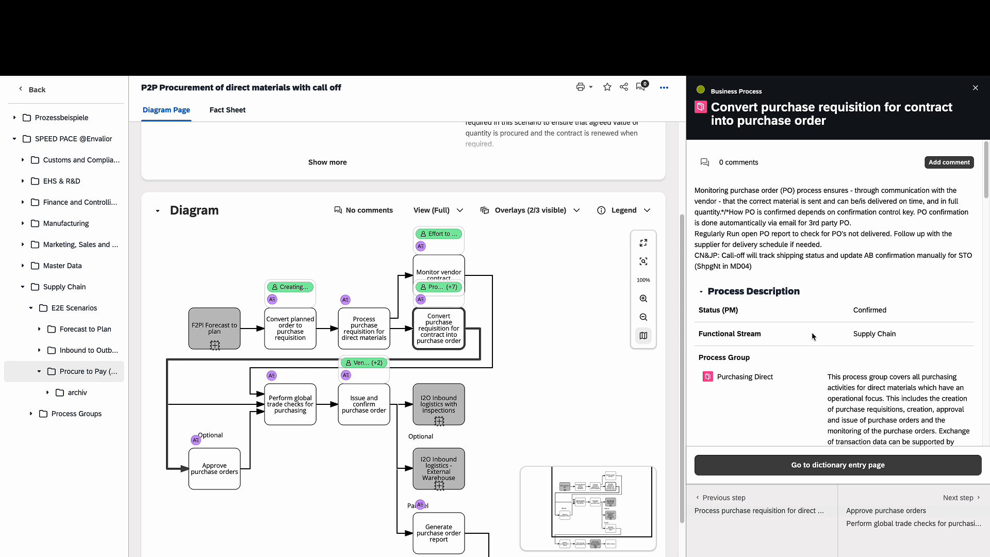
scroll(750, 371, "down", 1)
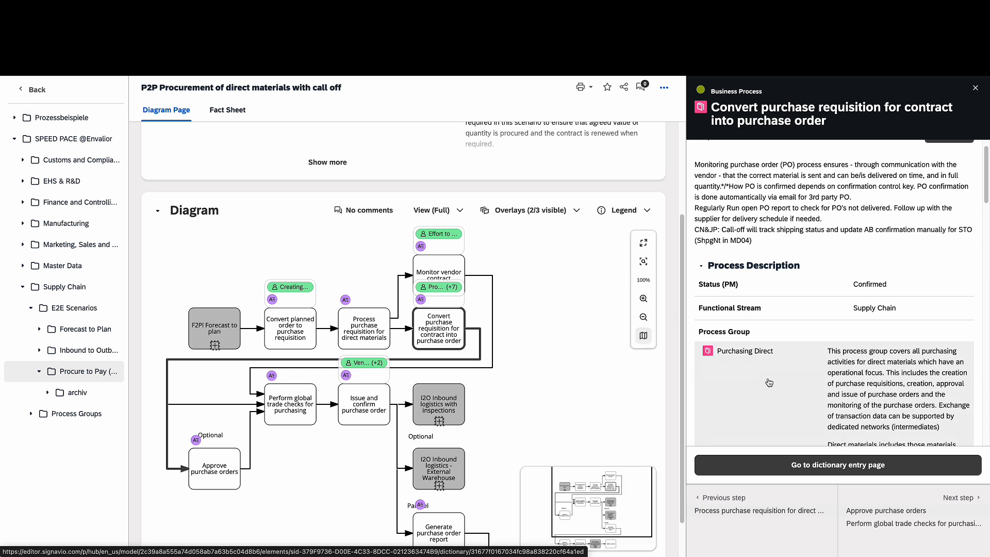
scroll(768, 380, "down", 1)
scroll(768, 382, "down", 1)
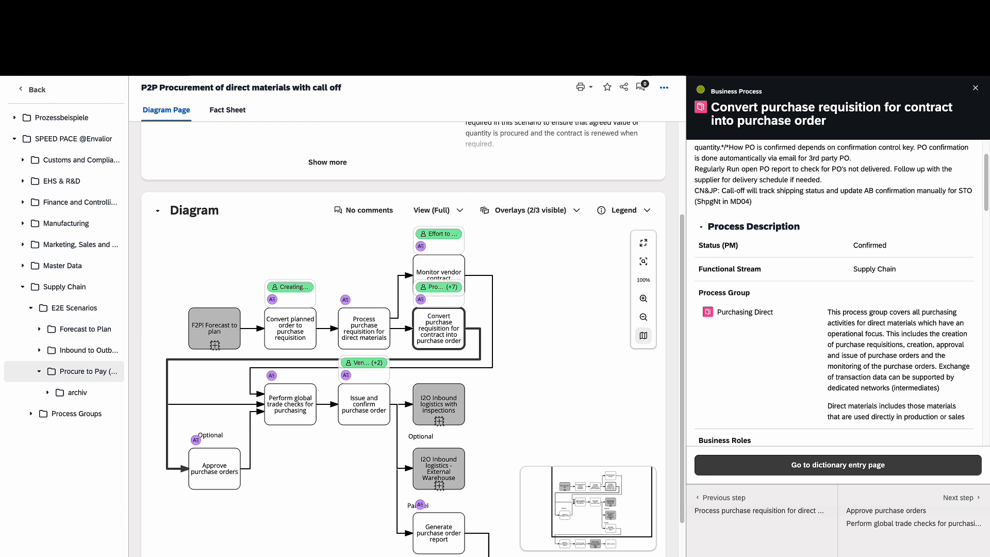
Return to the Supply Chain diagram with the P2P call-off scenario preview alongside
key("alt+Left")
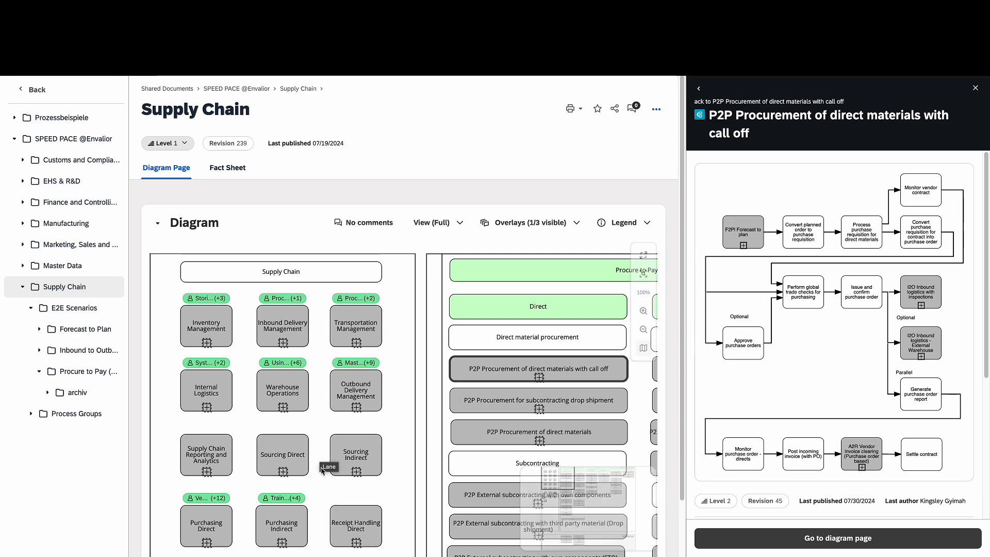
scroll(325, 464, "down", 2)
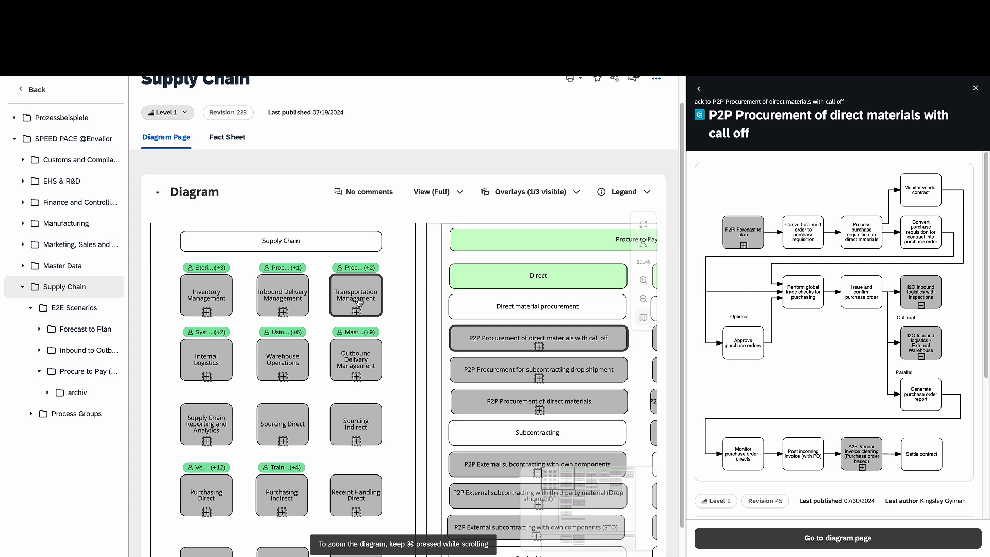
View Inventory Management, Inbound Delivery Management, then Sourcing Direct details in the side panel
left_click(223, 300)
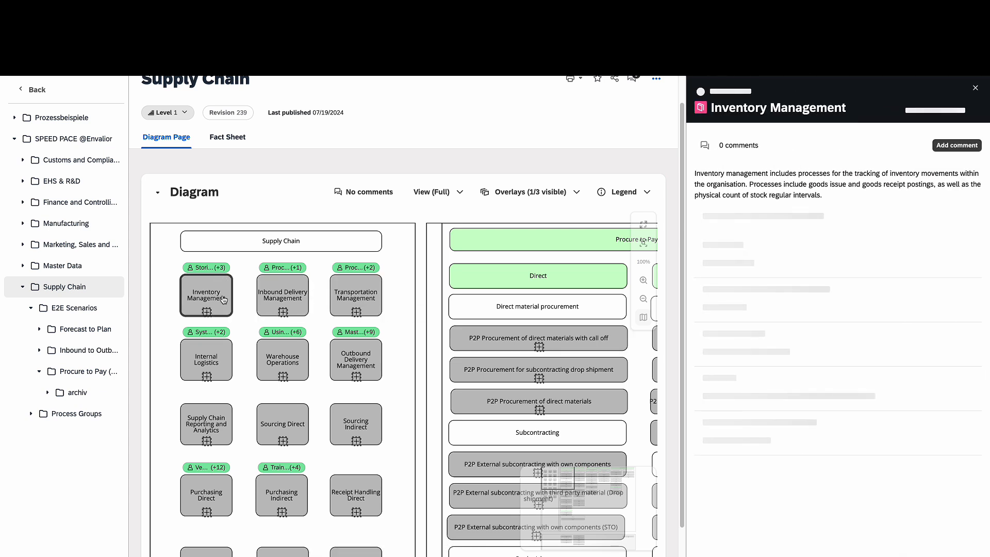
left_click(275, 301)
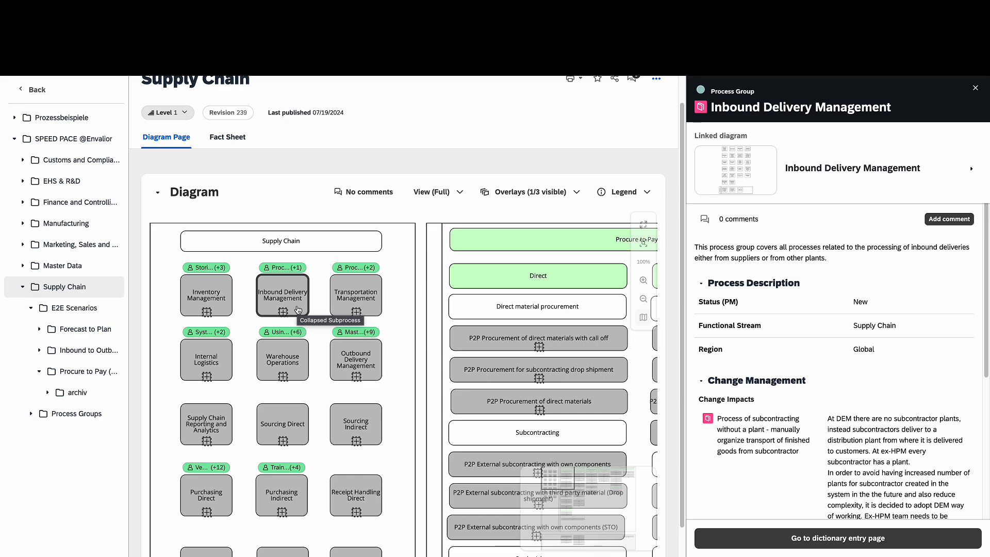
left_click(292, 424)
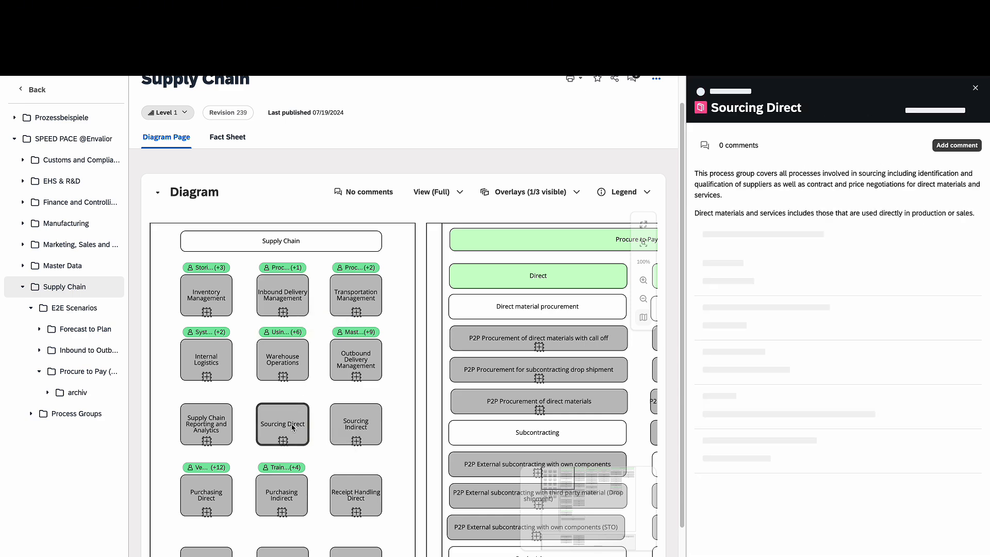
Open the Sourcing Direct subprocess diagram and centre its activity boxes
left_click(283, 442)
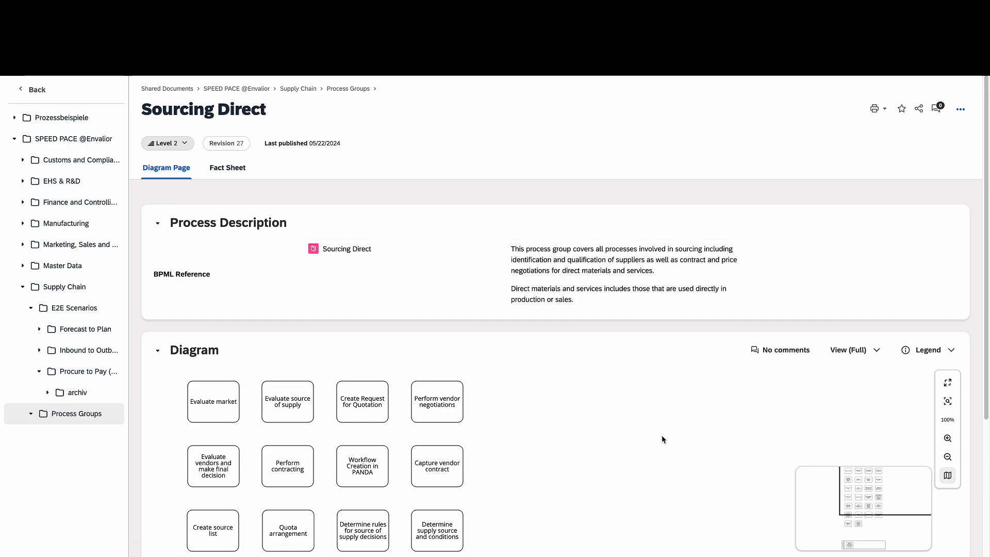
scroll(663, 437, "down", 5)
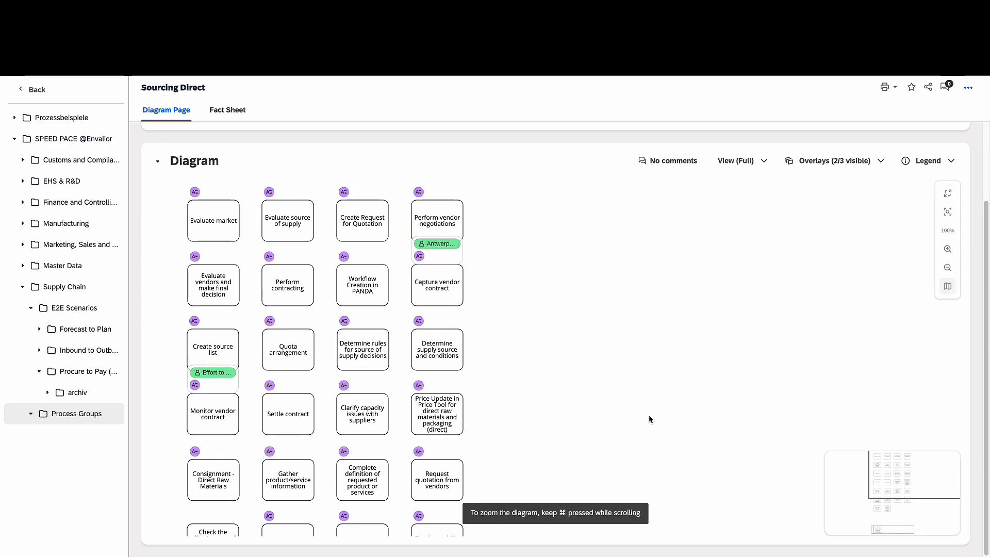
scroll(554, 367, "down", 2)
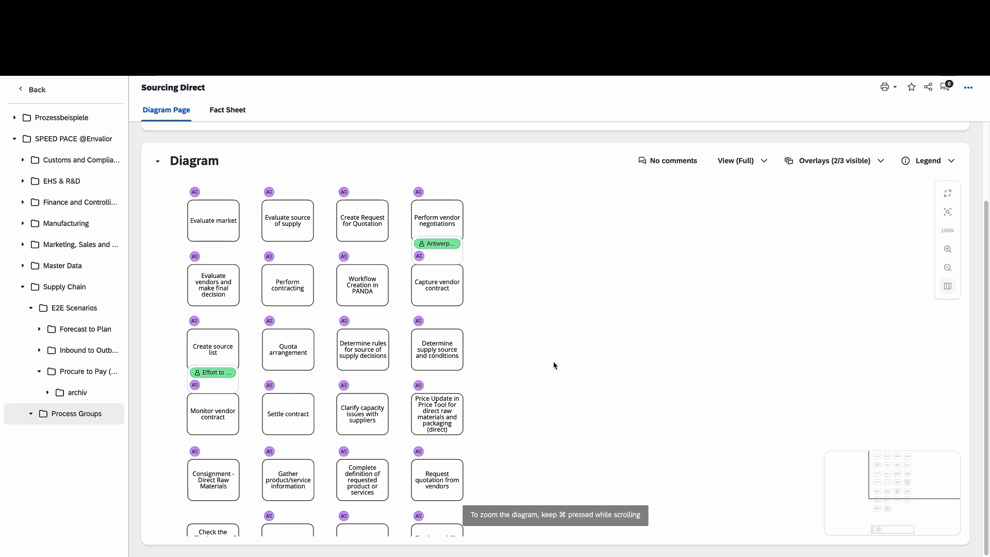
left_click(890, 476)
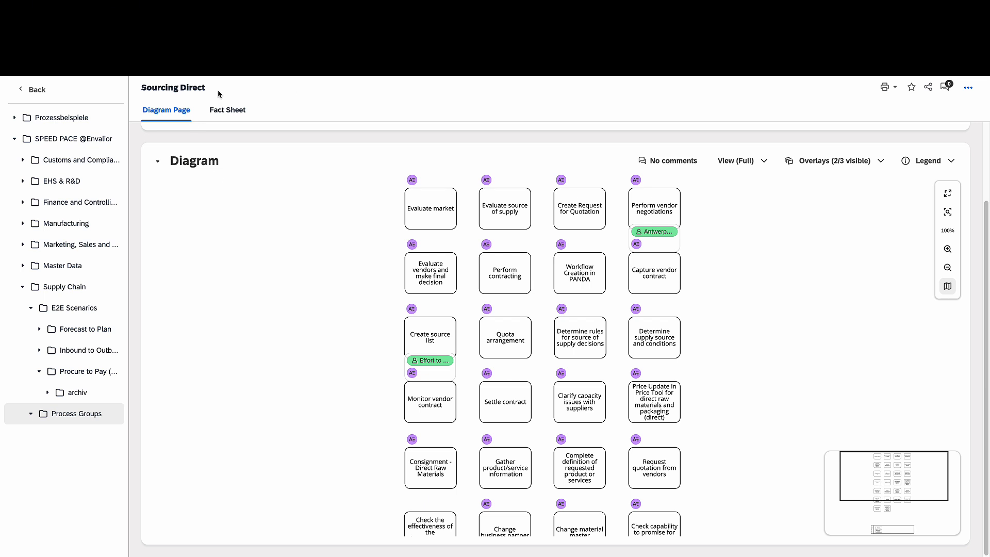
Pan to the lower boxes and show details of 'Check the effectiveness of the improvement measures'
left_click(803, 159)
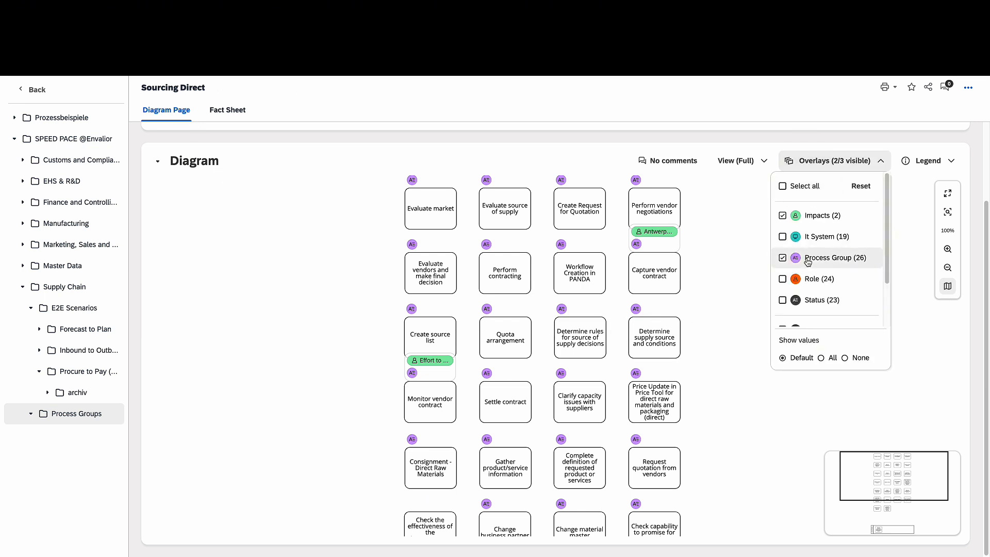
left_click(724, 270)
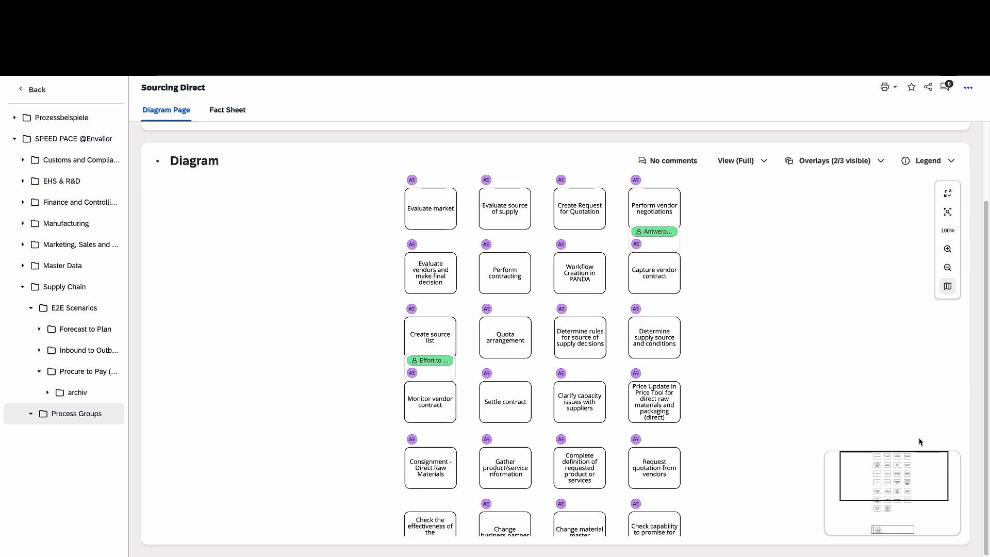
left_click_drag(895, 473, 899, 493)
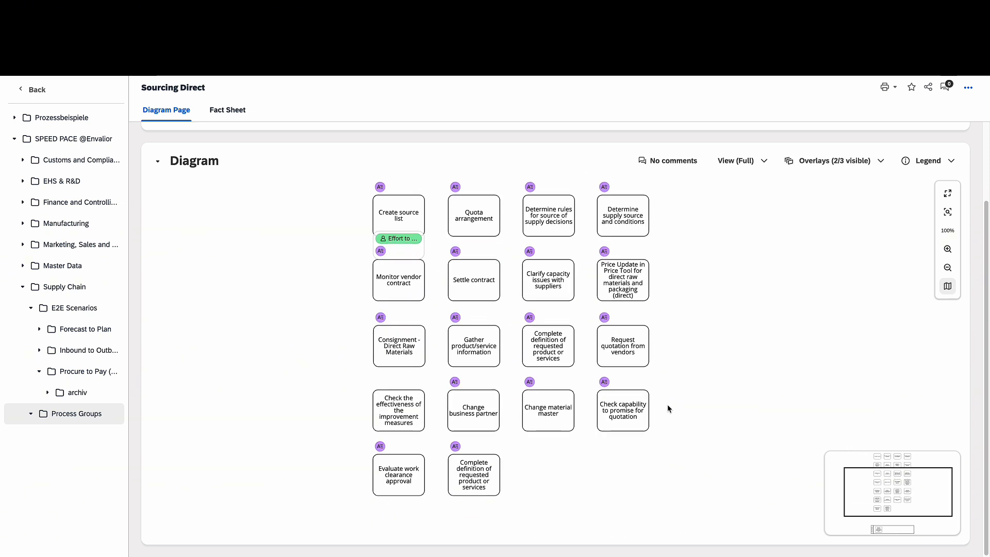
left_click(383, 426)
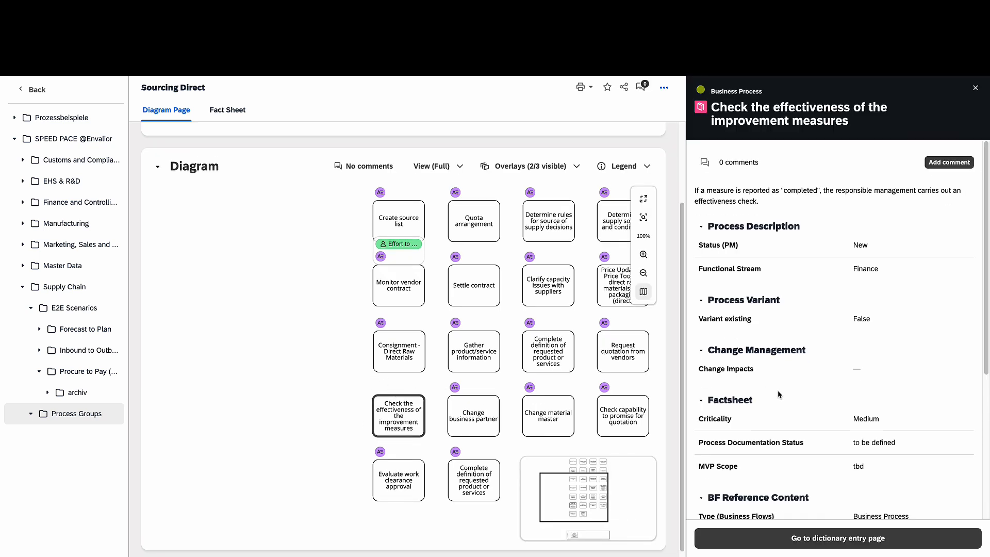
Open the dictionary entry page for 'Check the effectiveness of the improvement measures'
scroll(777, 392, "down", 2)
scroll(777, 394, "up", 2)
left_click(827, 537)
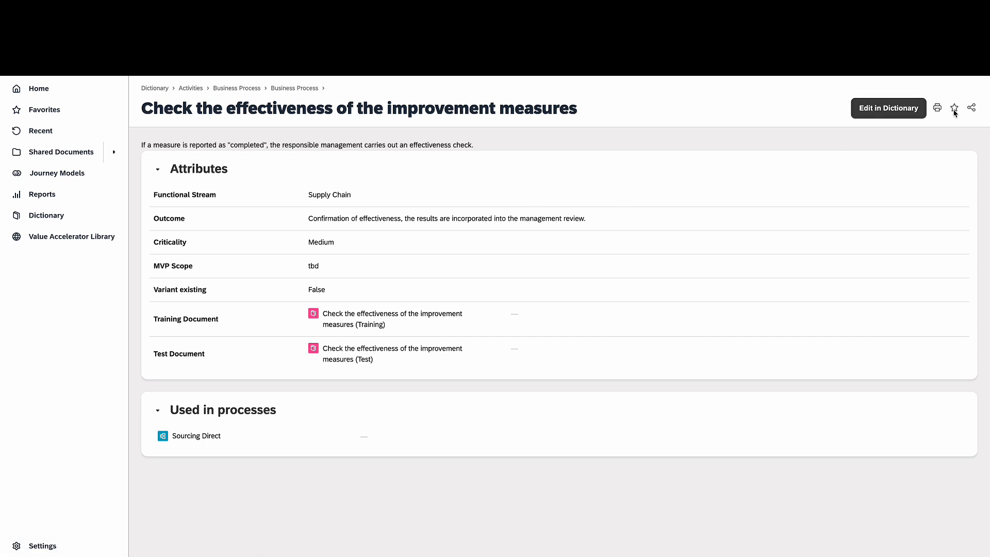
Open the 'Check the effectiveness of the improvement measures' dictionary entry for editing and inspect its Process Group field
left_click(888, 109)
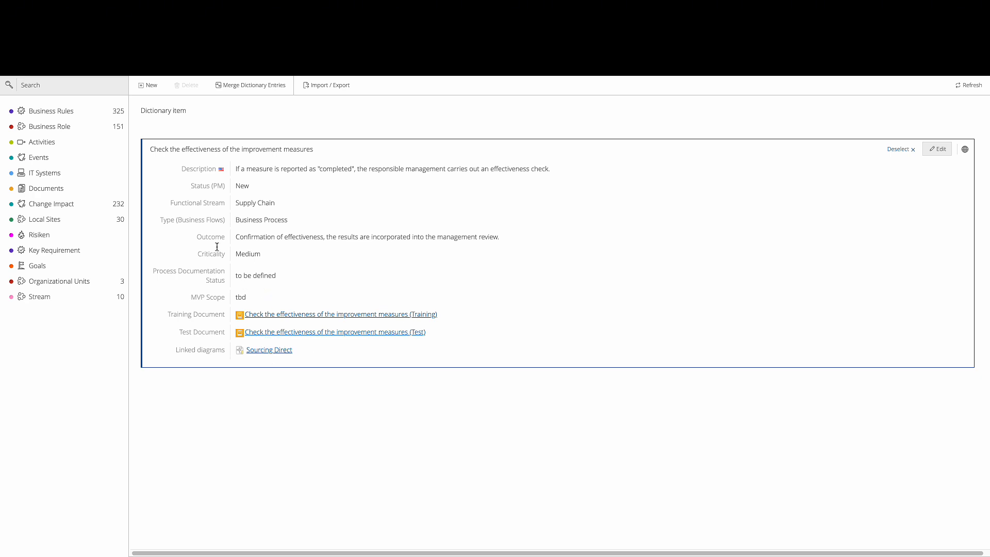
left_click(948, 151)
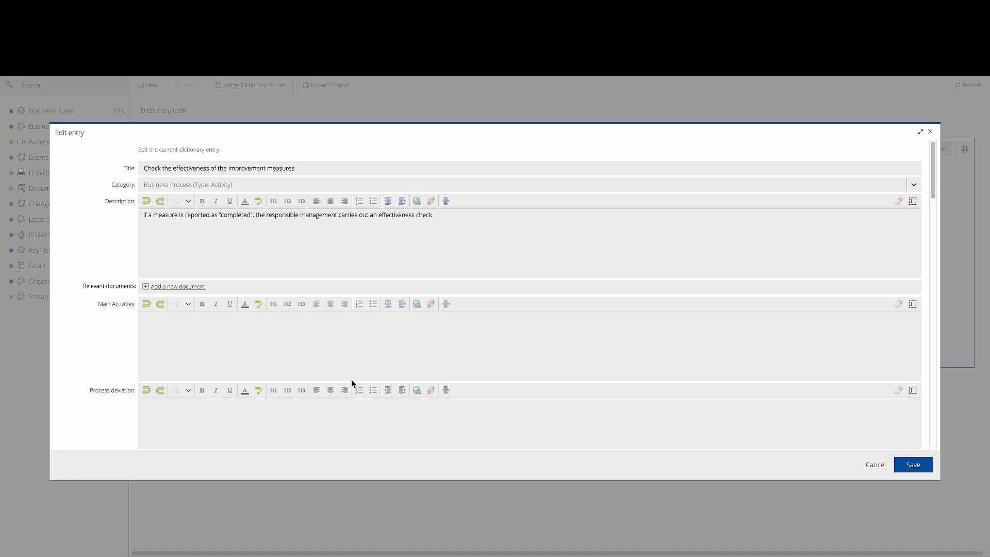
scroll(352, 384, "down", 5)
scroll(351, 387, "down", 3)
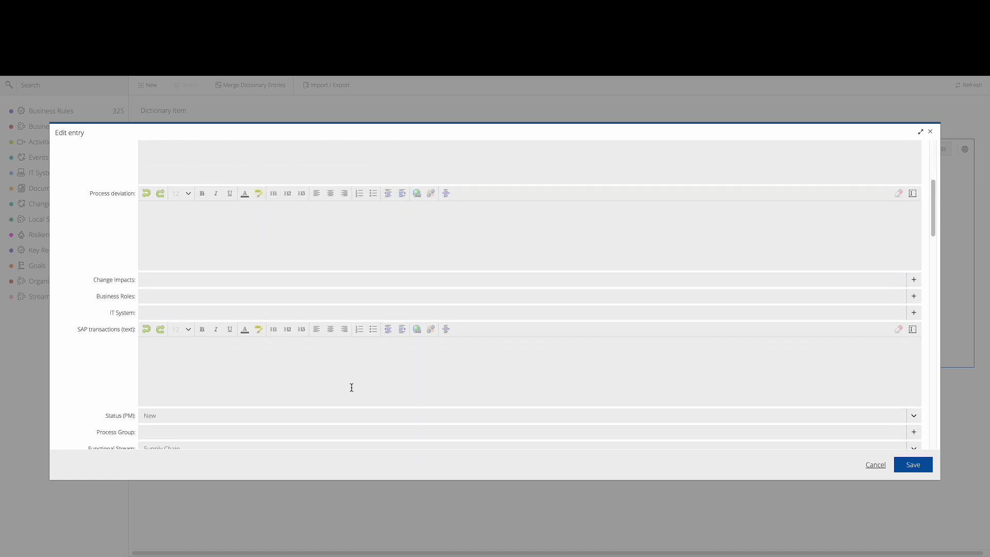
left_click(190, 366)
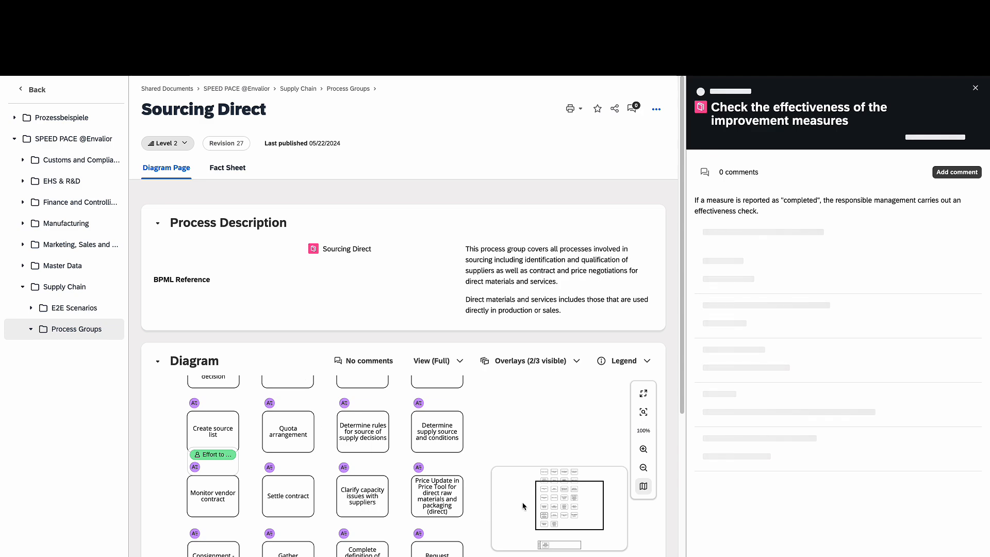
Review 'Check capability to promise for quotation' details, then show 'Request quotation from vendors' details
scroll(522, 506, "down", 2)
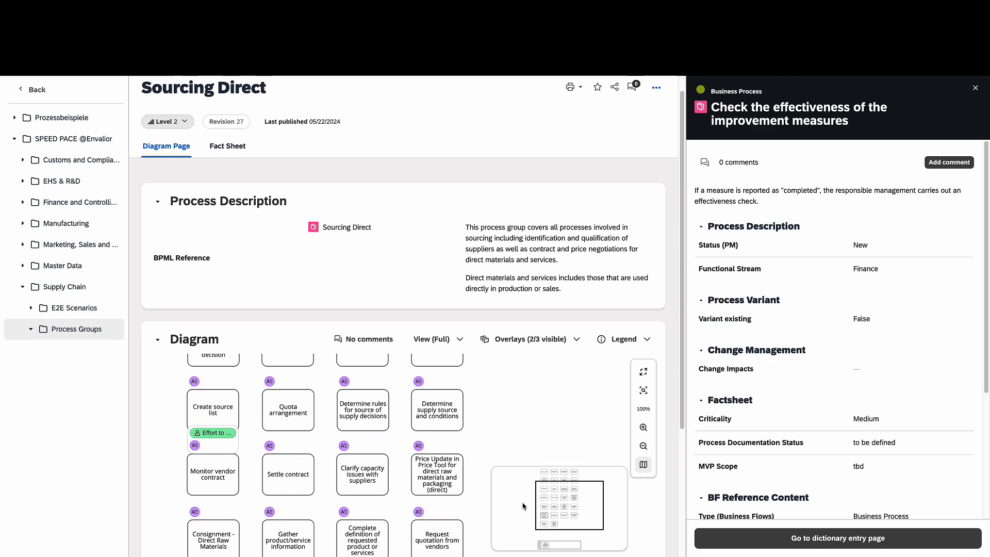
scroll(523, 505, "down", 3)
left_click(437, 458)
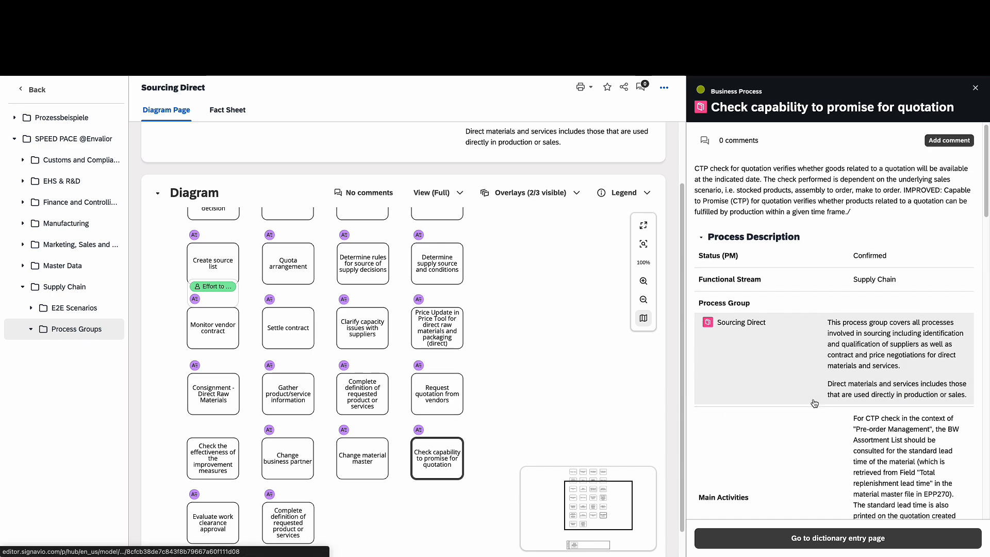
scroll(814, 403, "down", 6)
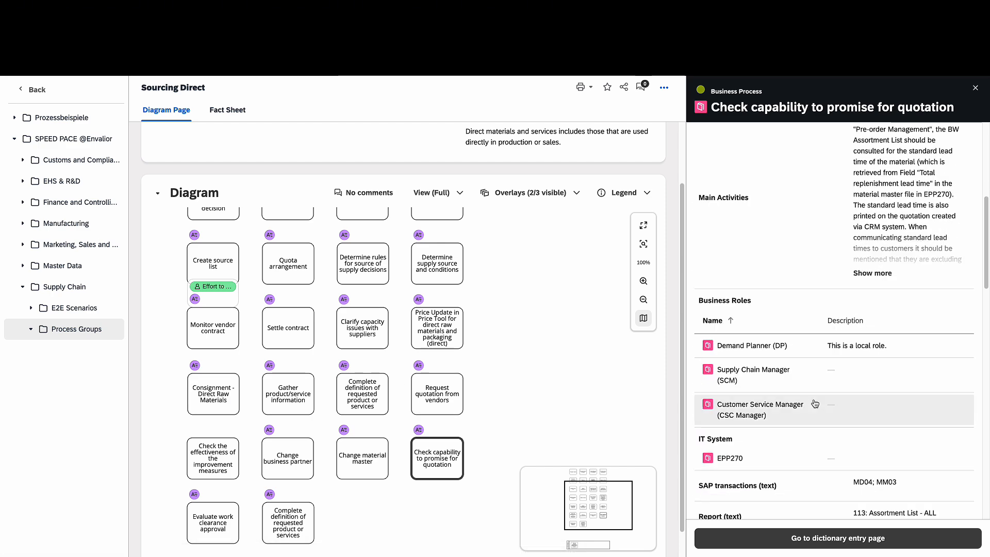
scroll(814, 403, "down", 3)
scroll(814, 403, "down", 3)
scroll(814, 403, "up", 12)
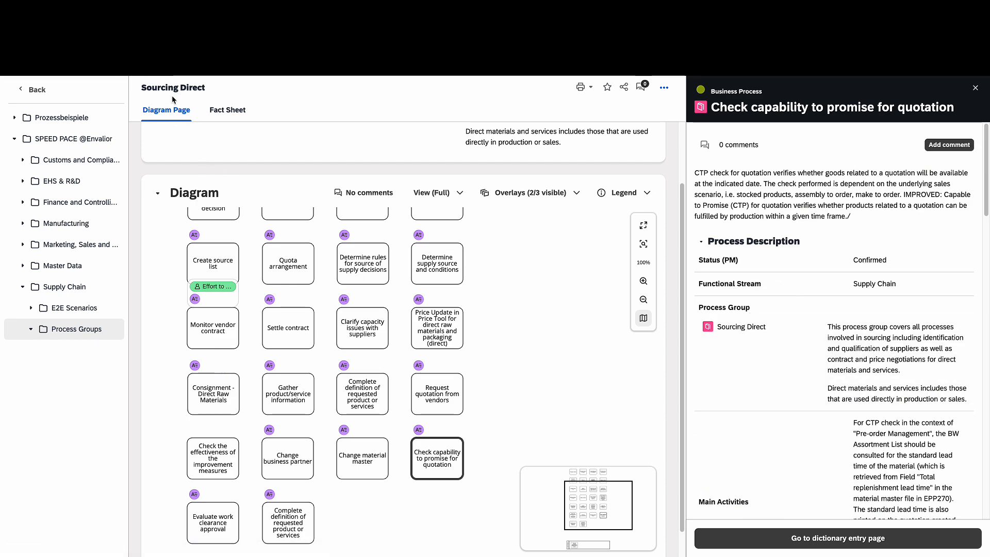
left_click(414, 412)
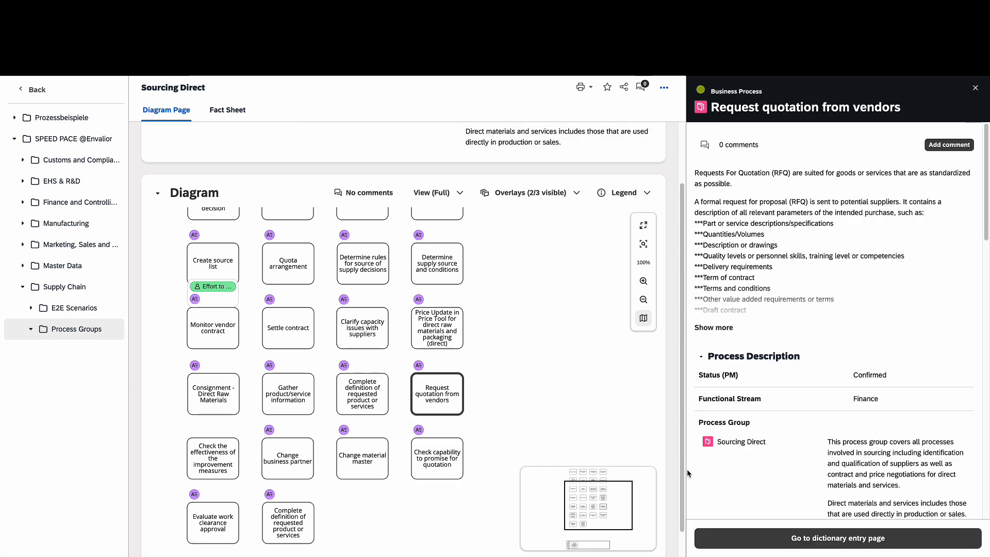
Show the details of the 'Price Update in Price Tool' activity
left_click(431, 344)
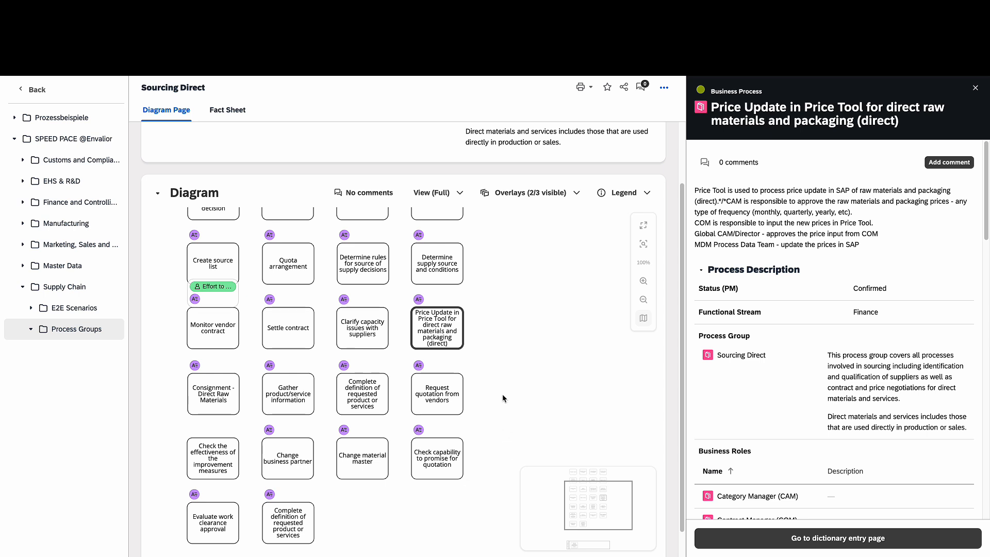
Advance to the Analysis & Reporting architecture presentation slide
key("ctrl+Right")
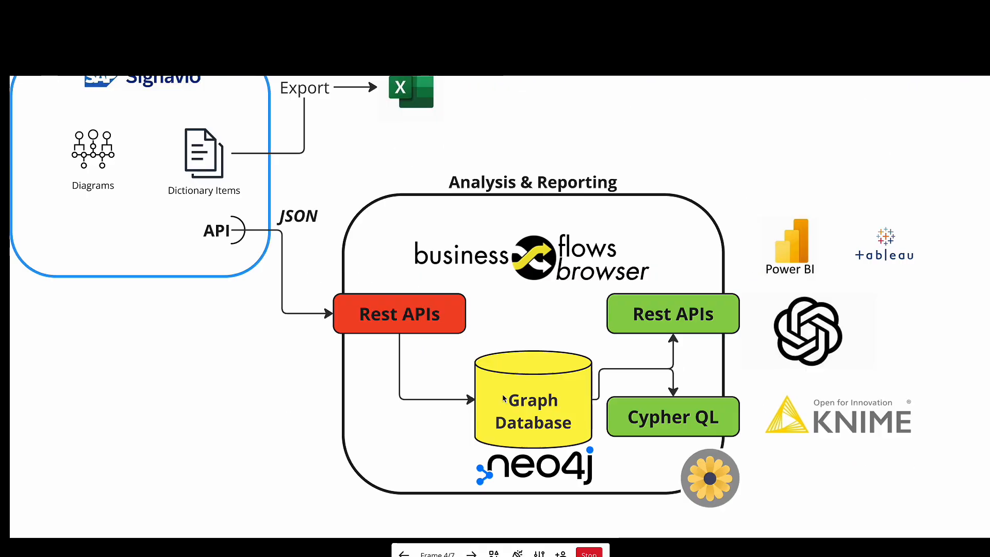
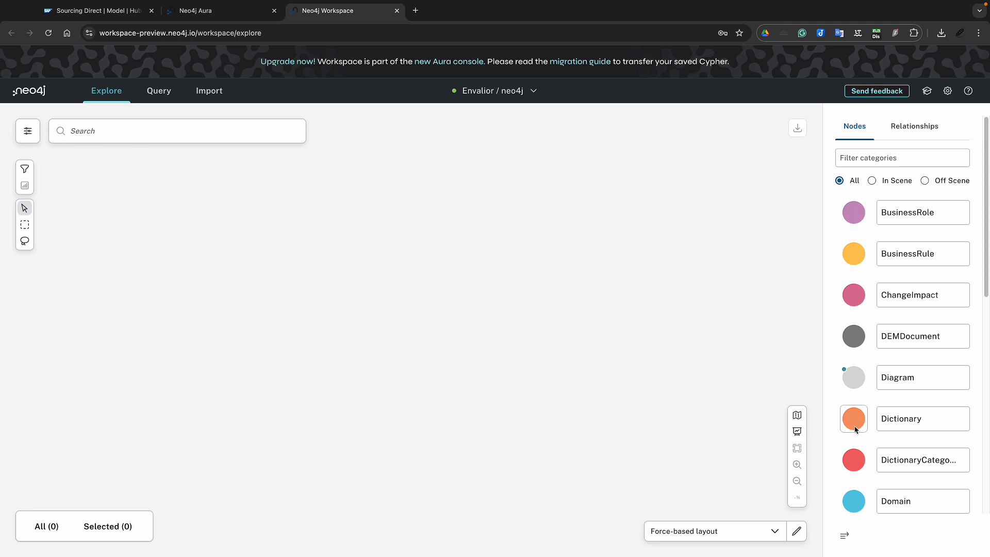
scroll(854, 429, "down", 3)
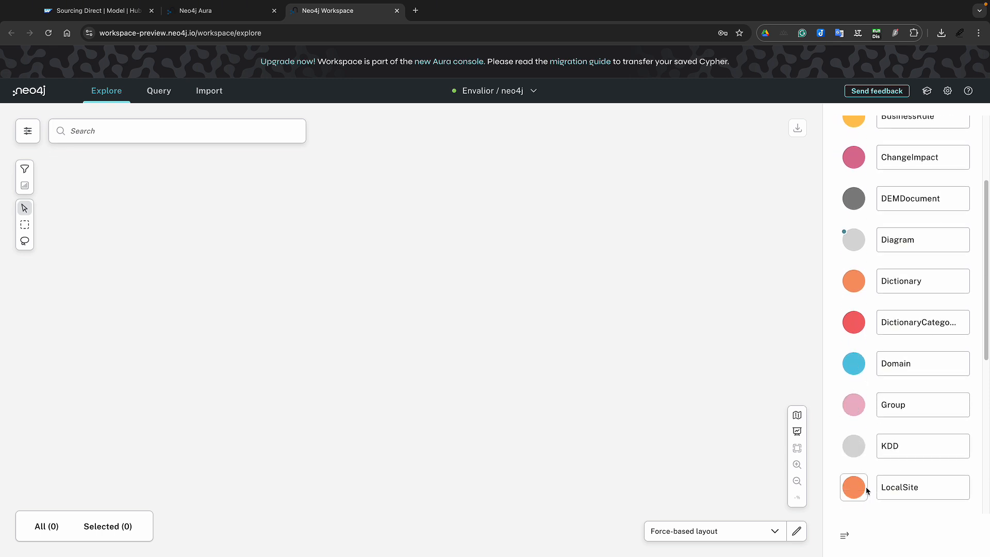
scroll(873, 423, "up", 3)
scroll(880, 349, "down", 8)
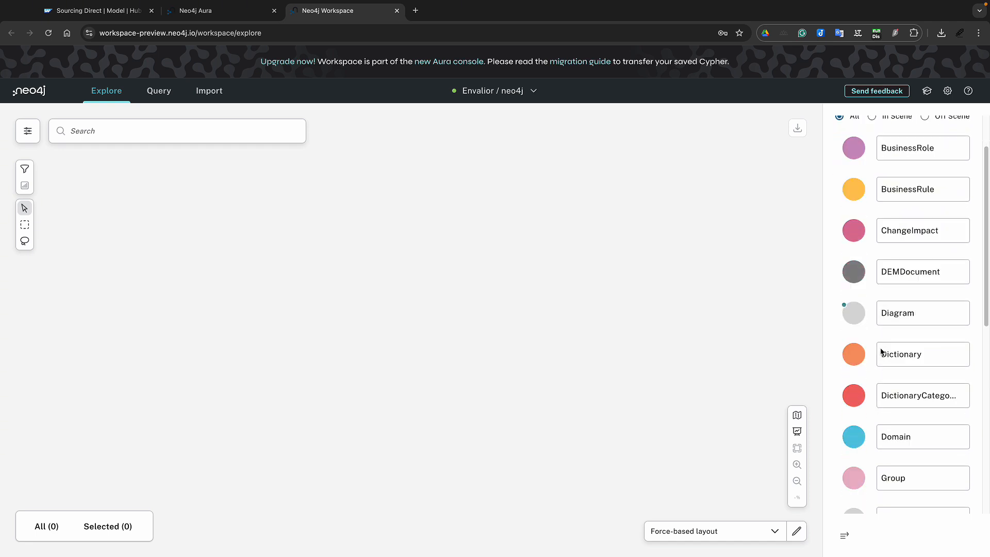
scroll(881, 350, "down", 1)
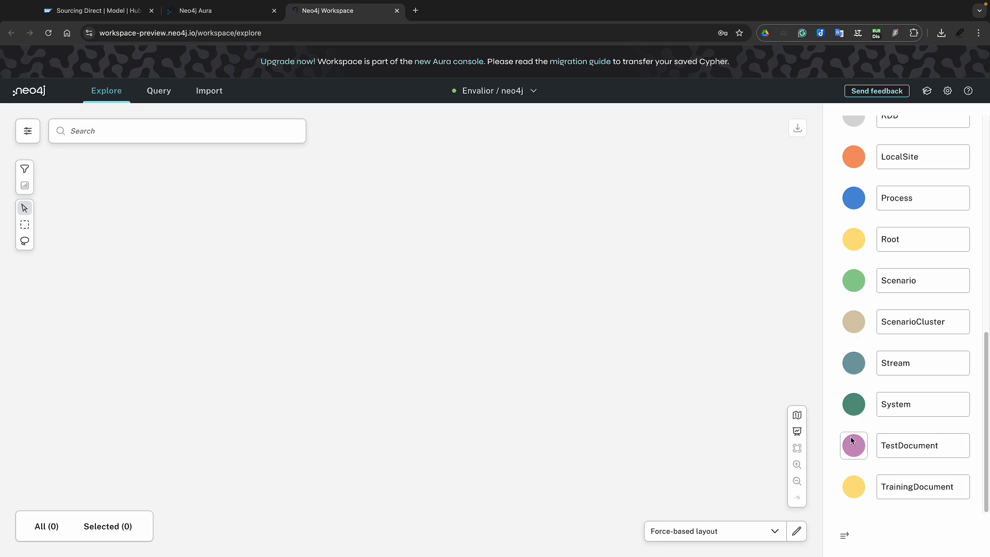
scroll(860, 418, "up", 1)
scroll(860, 419, "up", 4)
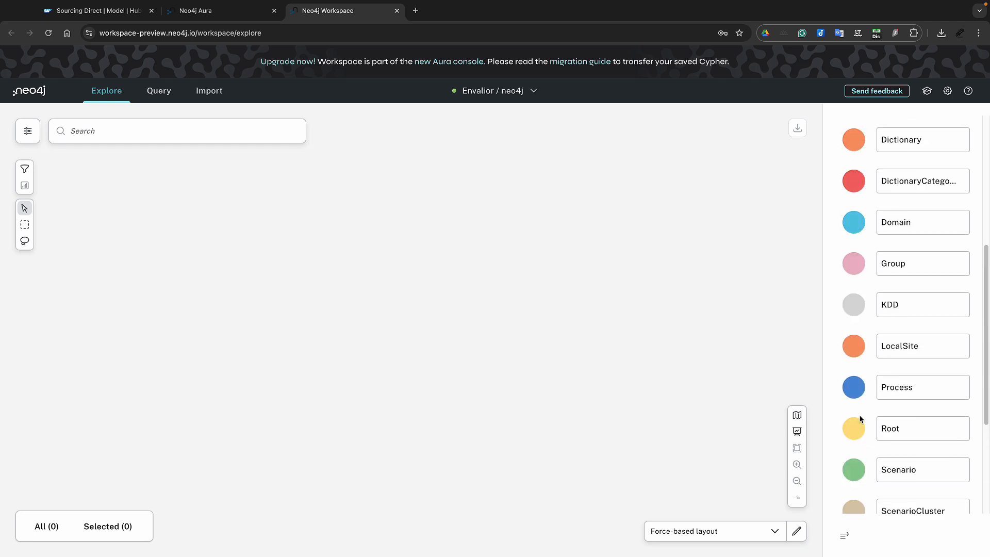
scroll(863, 261, "up", 2)
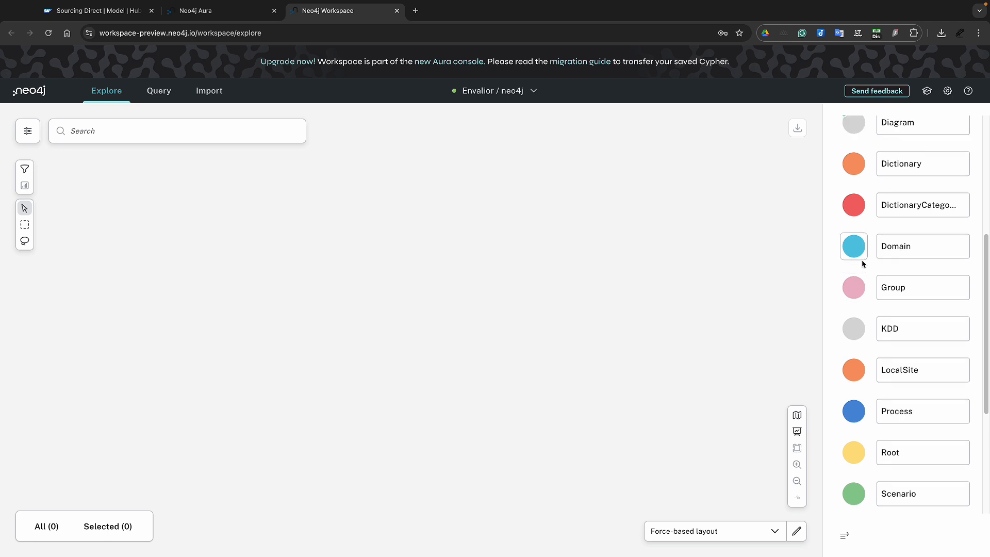
scroll(873, 261, "up", 5)
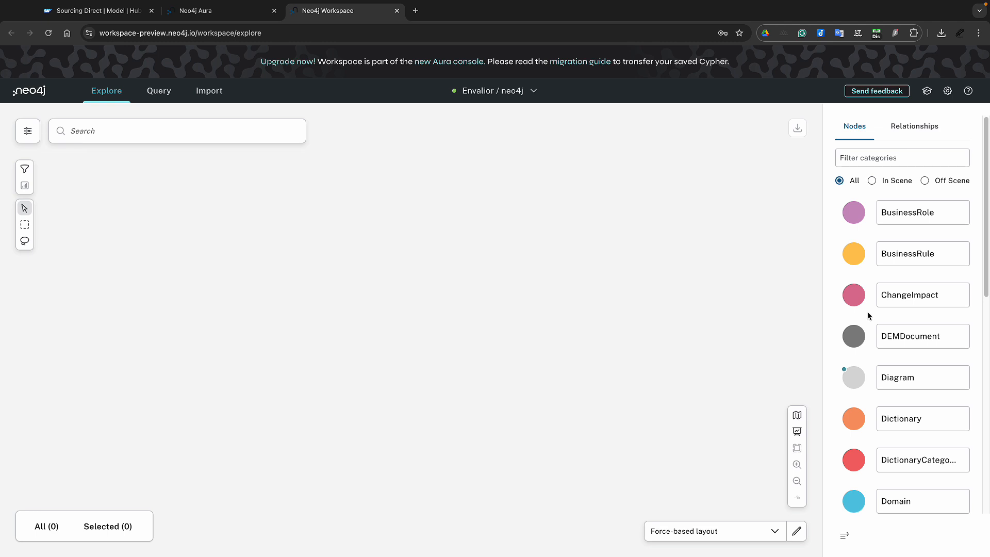
left_click(860, 381)
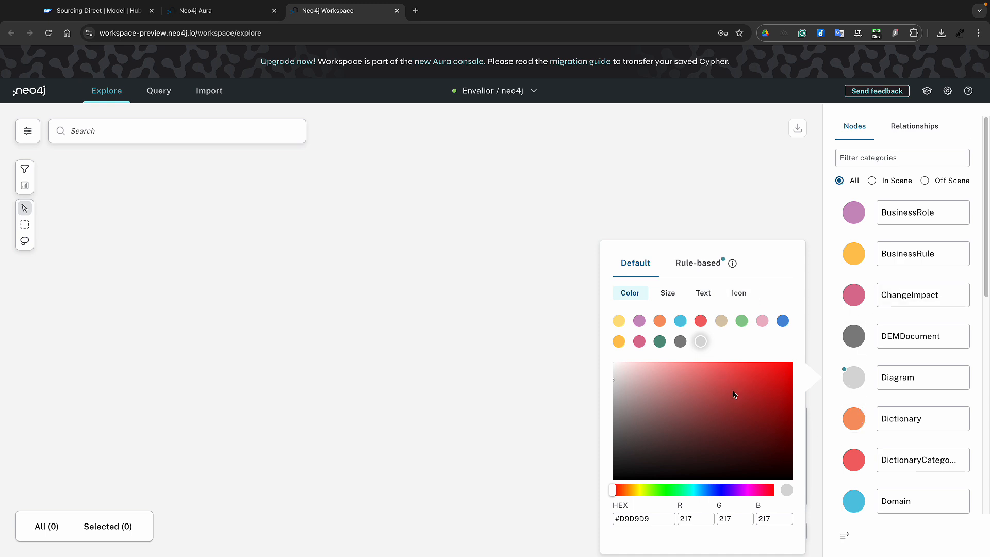
left_click(690, 266)
scroll(750, 405, "down", 1)
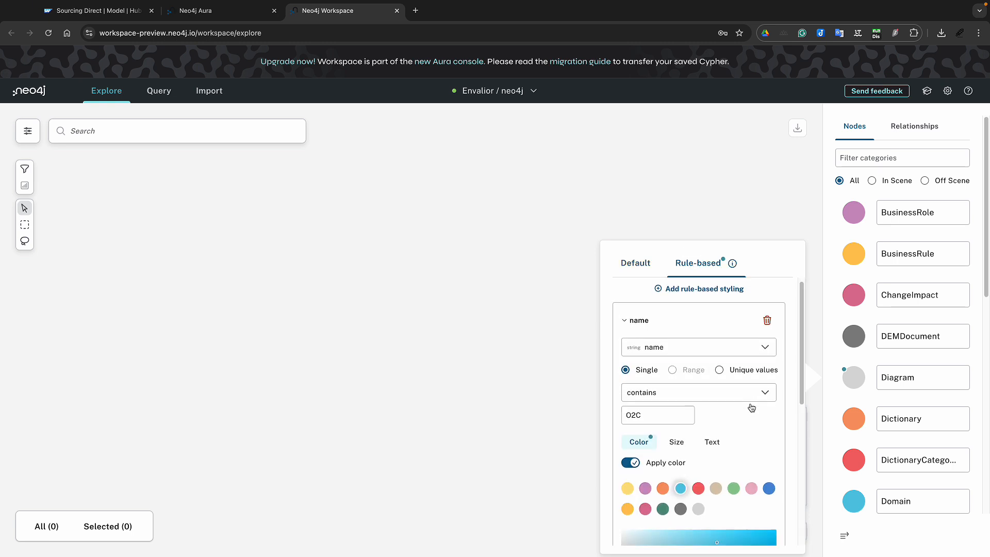
scroll(751, 407, "down", 2)
scroll(751, 407, "up", 2)
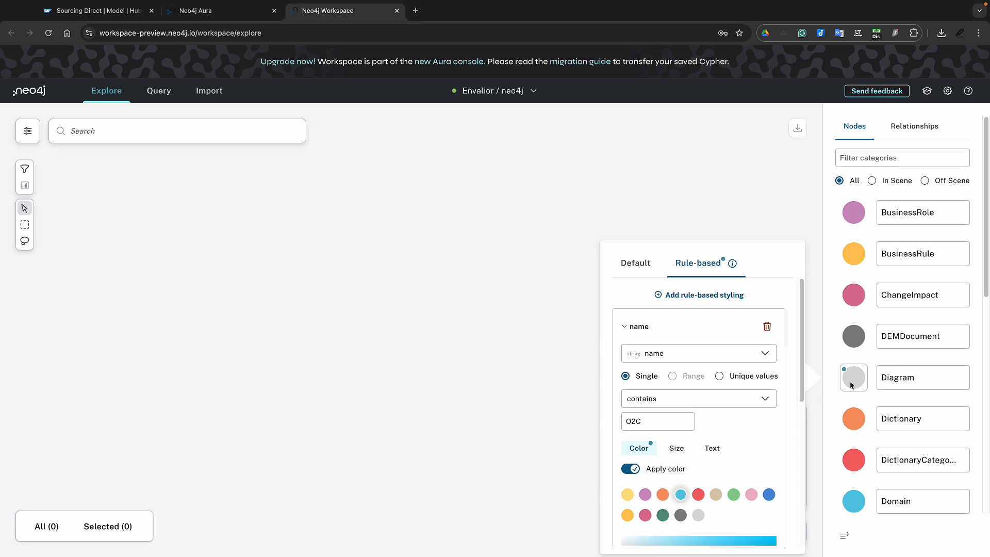
scroll(749, 439, "down", 5)
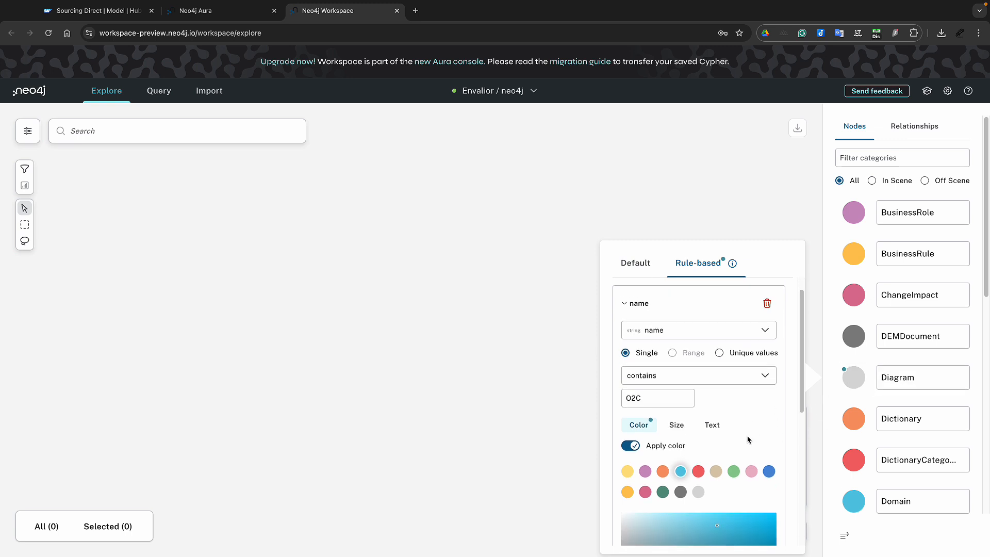
scroll(749, 440, "up", 5)
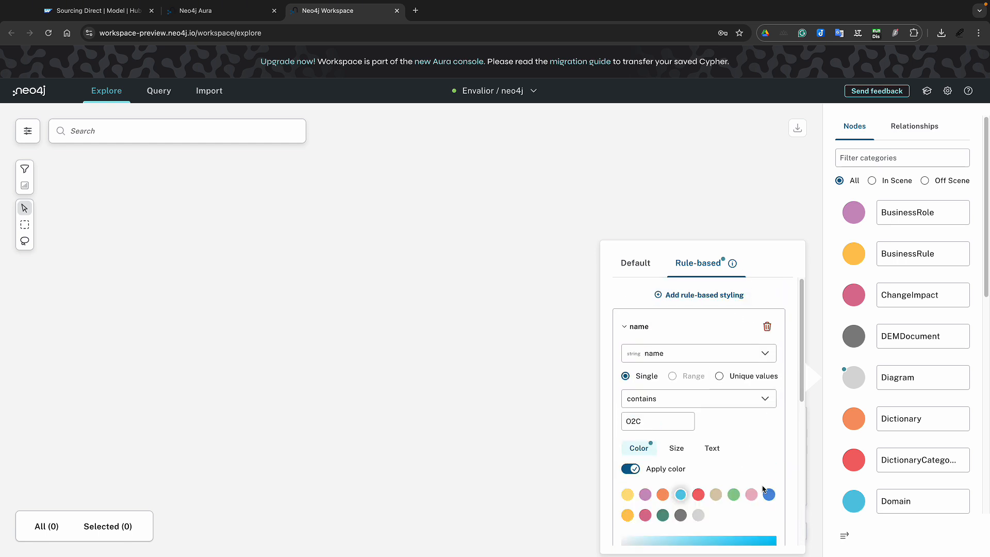
left_click(850, 382)
left_click(866, 359)
left_click(842, 361)
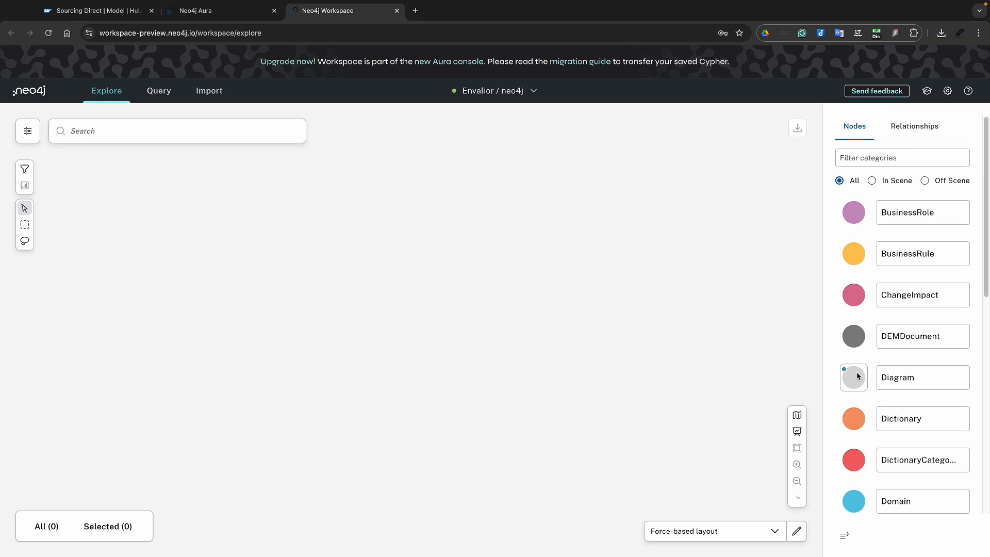
Run a Group search to load all 89 Group nodes, then select Sourcing Direct
left_click(113, 130)
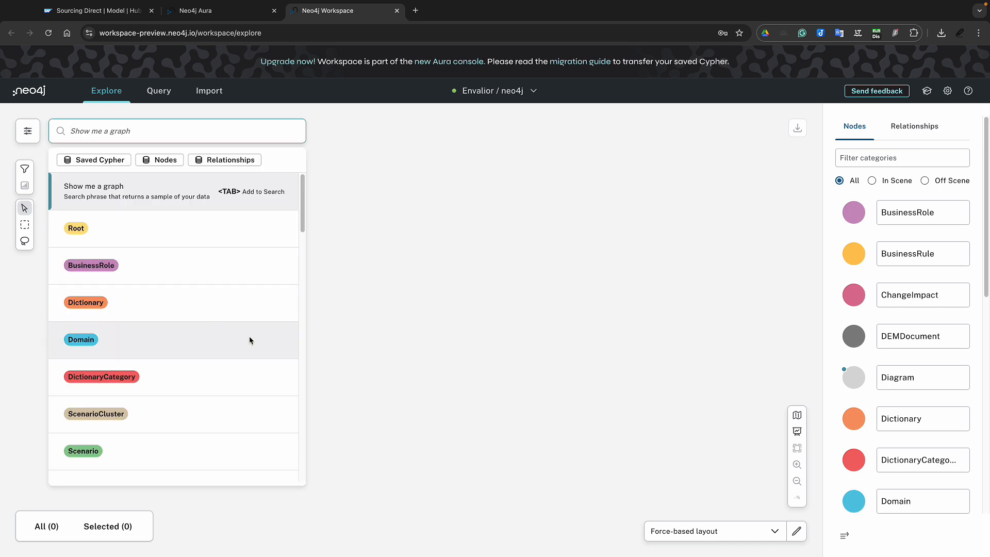
scroll(250, 340, "down", 3)
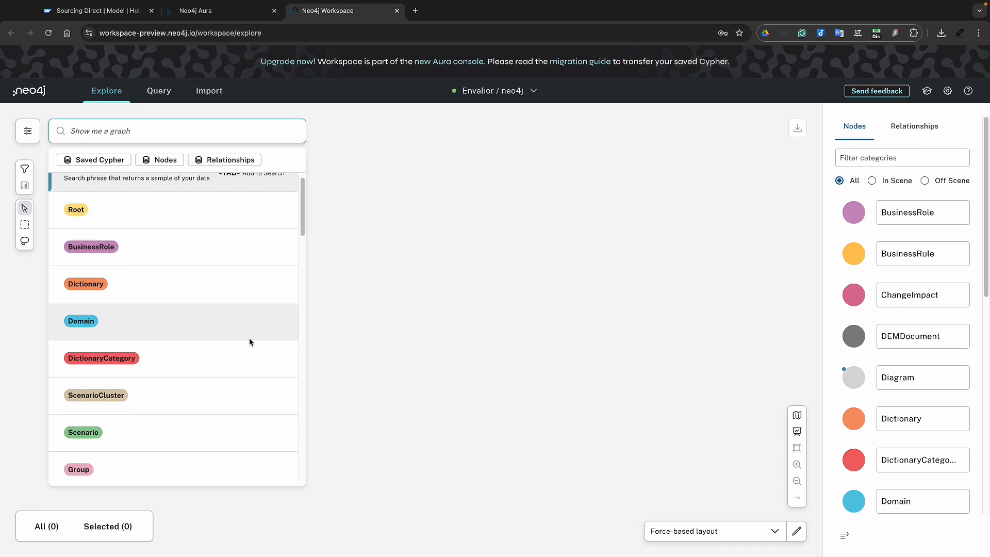
left_click(236, 447)
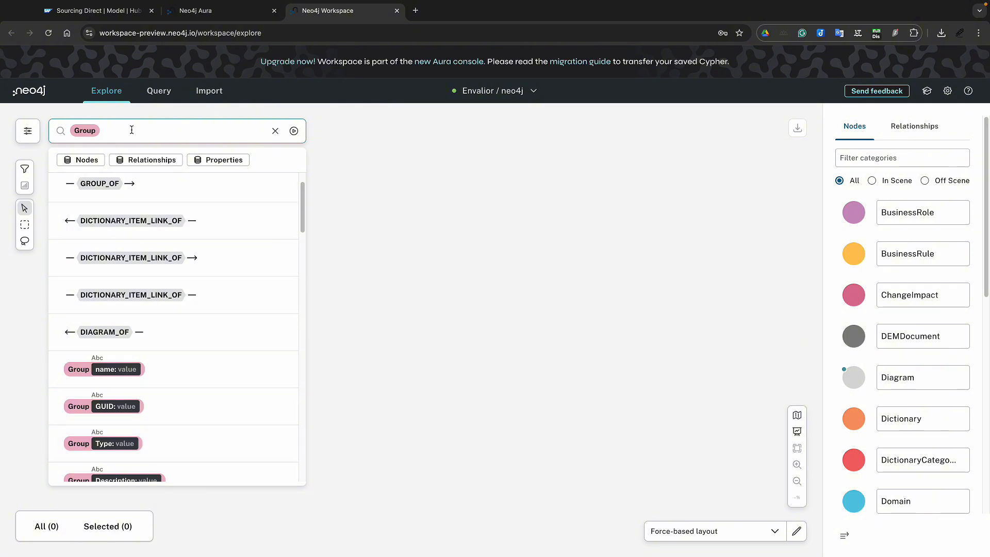
scroll(165, 469, "down", 3)
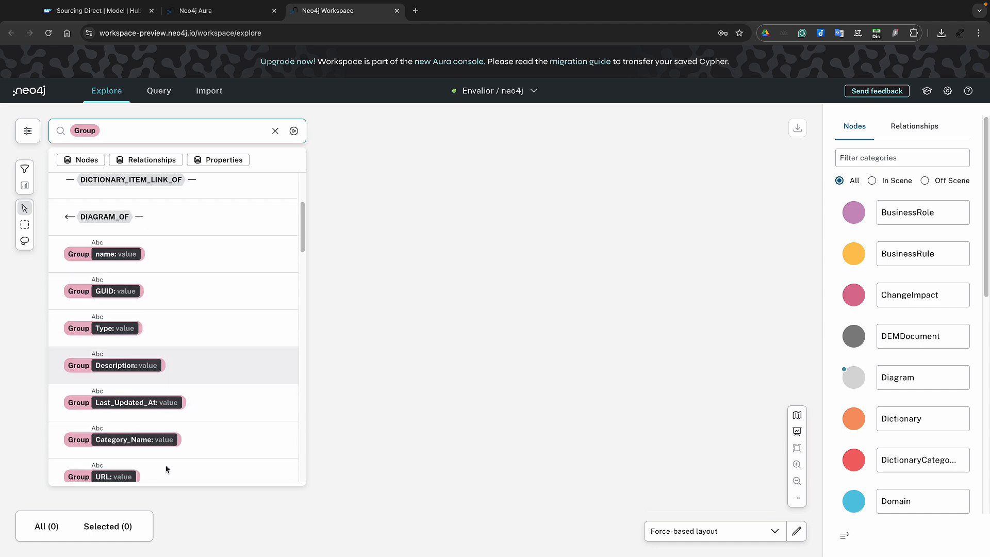
scroll(169, 463, "up", 4)
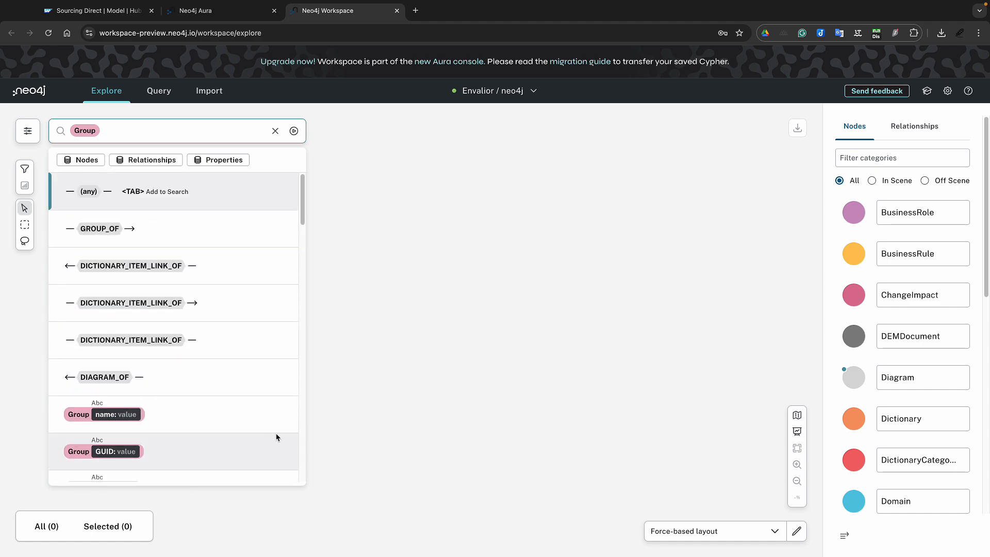
key("Return")
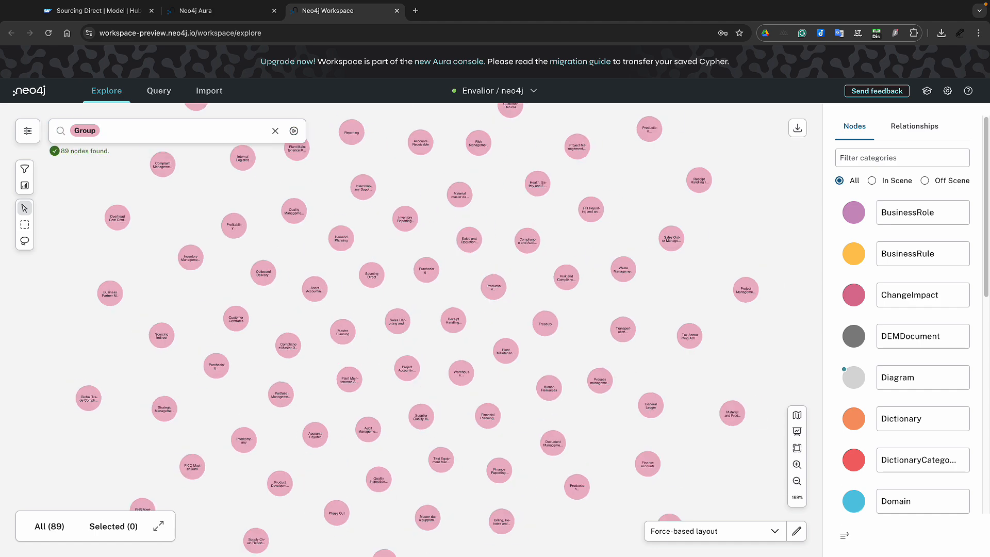
scroll(394, 330, "up", 5)
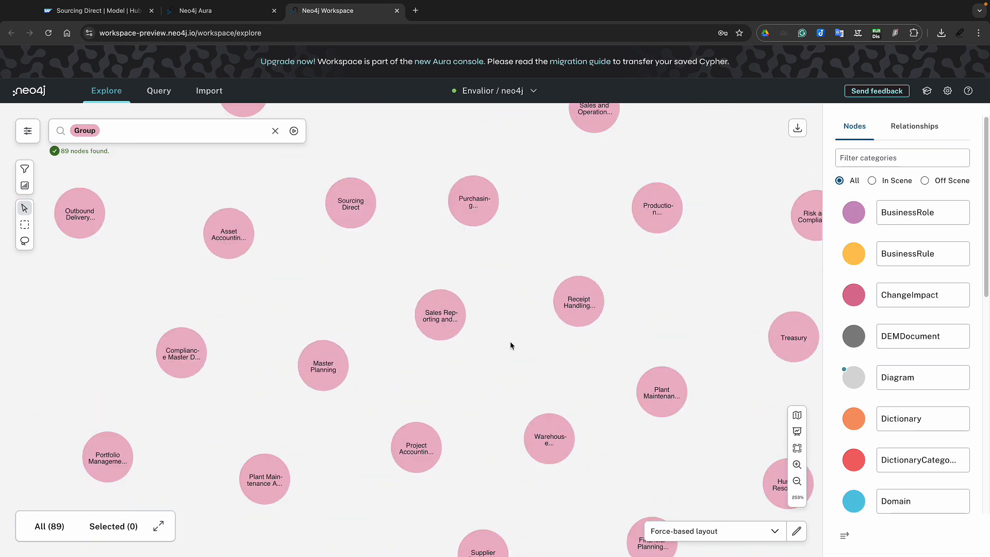
left_click(350, 217)
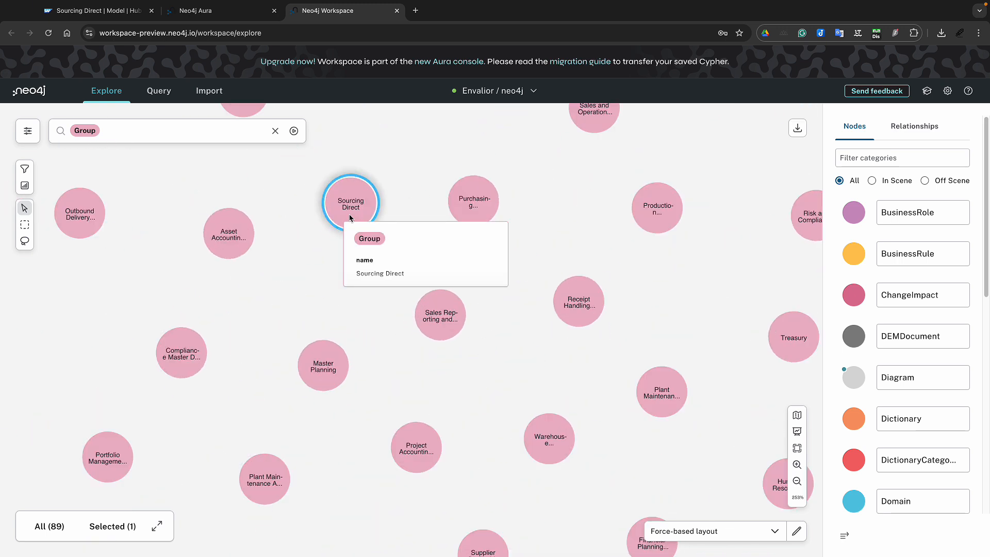
Dismiss every node except Sourcing Direct and drag it to the canvas centre
right_click(404, 163)
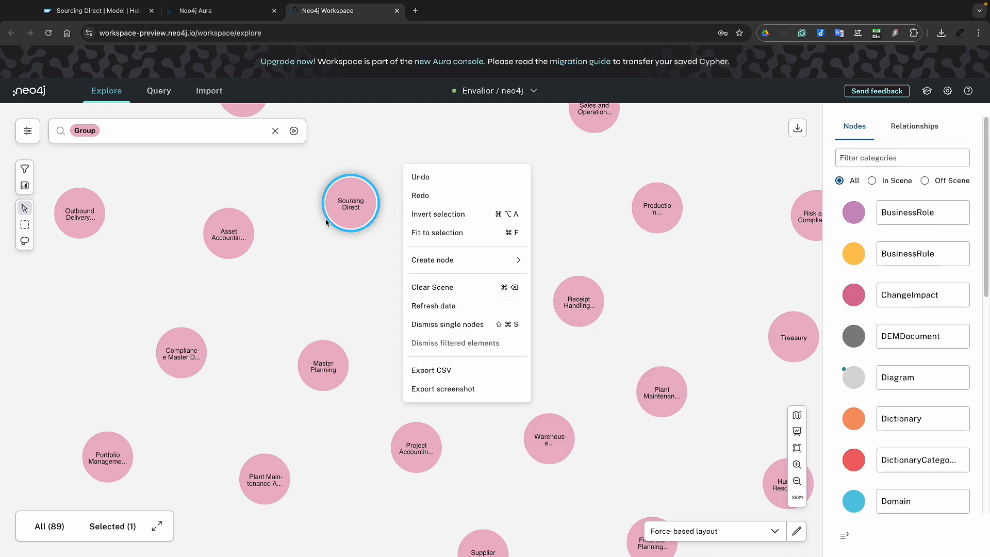
left_click(350, 204)
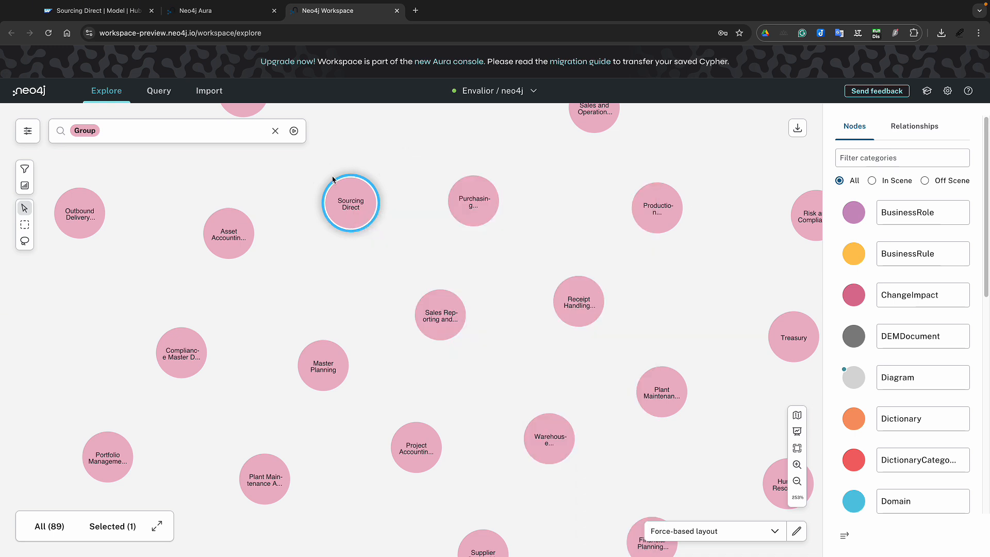
right_click(393, 196)
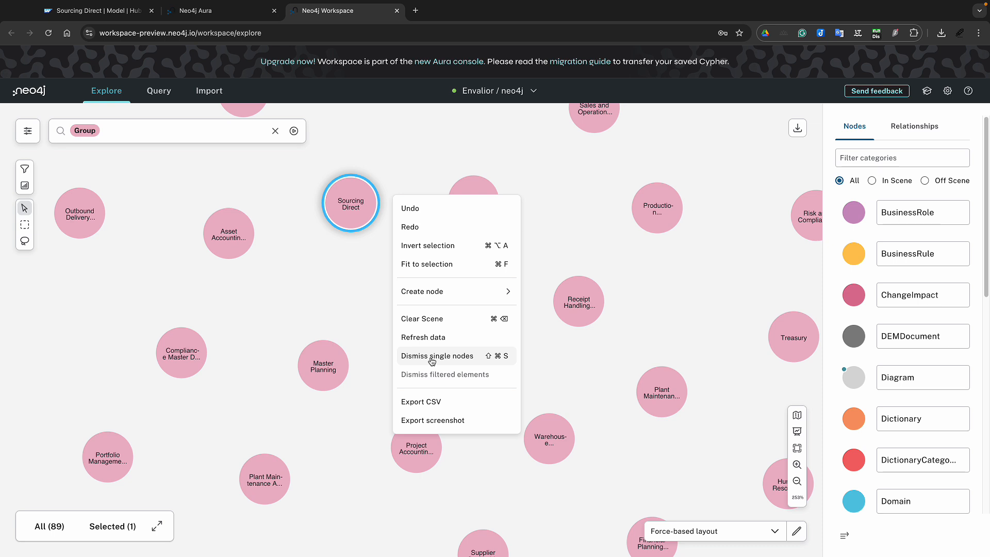
right_click(354, 225)
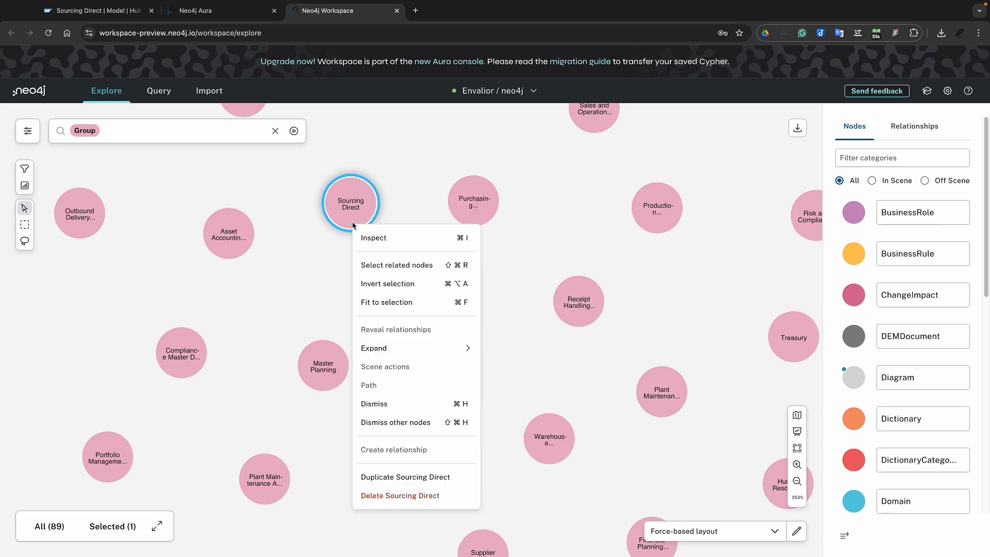
left_click(392, 423)
left_click_drag(365, 216, 441, 342)
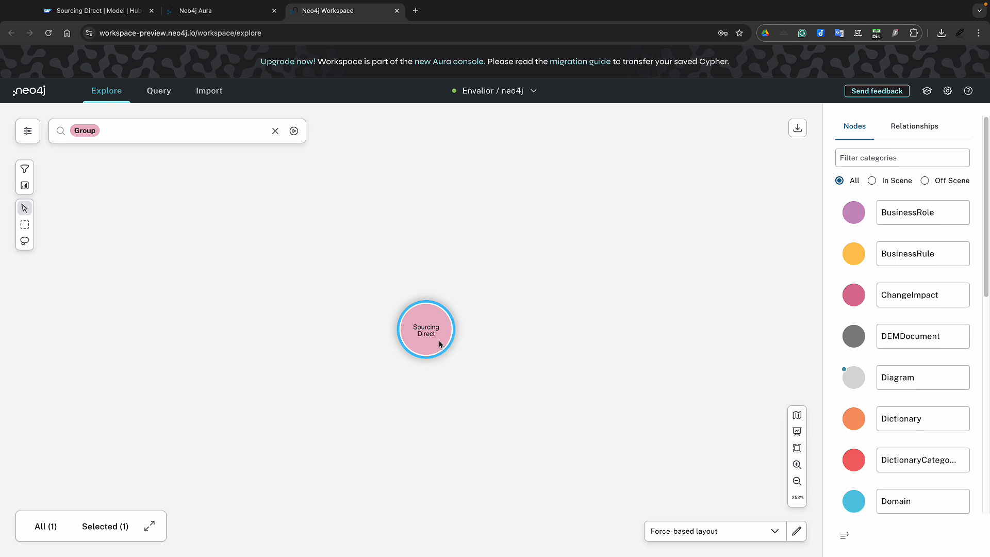
Inspect Sourcing Direct's properties: Functional_Stream Supply Chain, Sequence 800, Type Process Group, Signavio URL
double_click(441, 343)
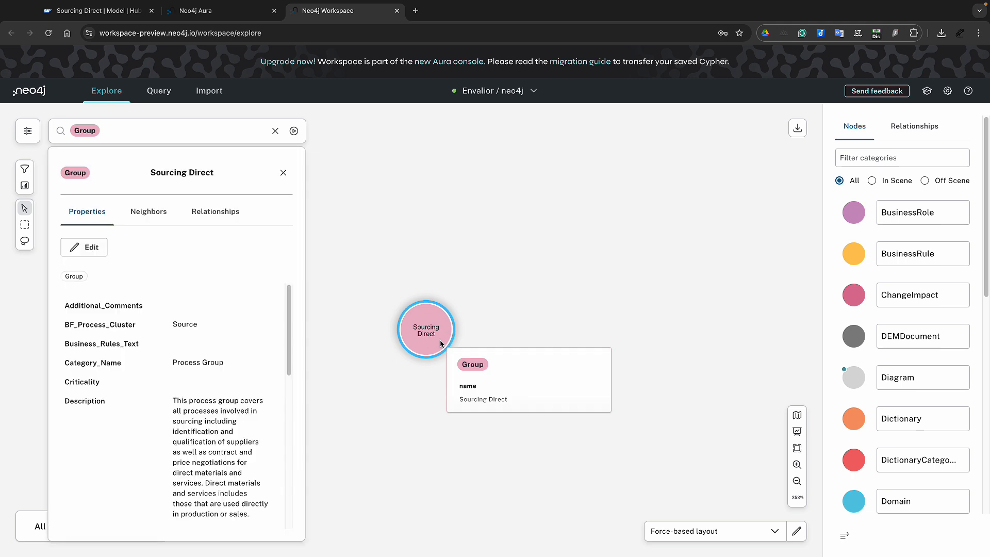
scroll(207, 387, "down", 2)
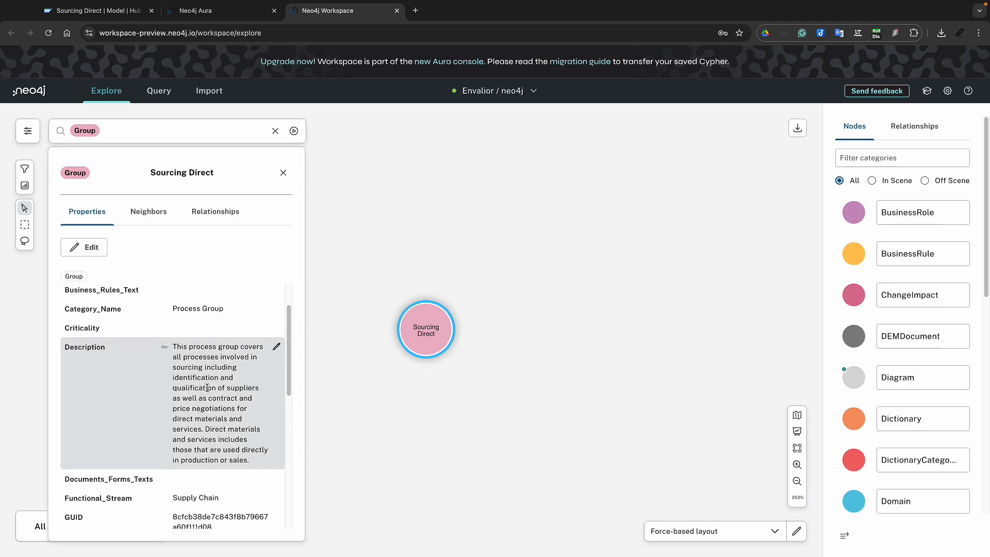
scroll(207, 388, "down", 4)
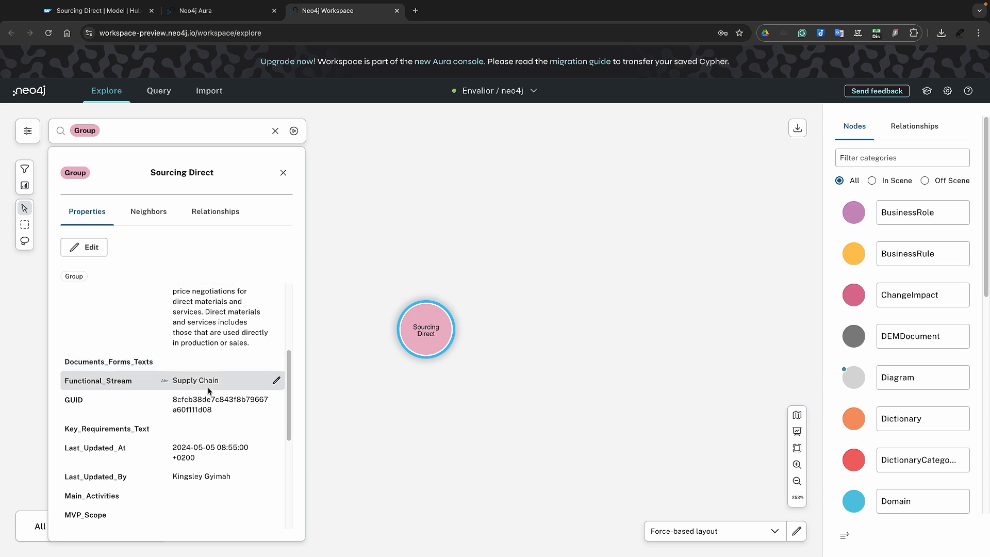
scroll(208, 390, "down", 2)
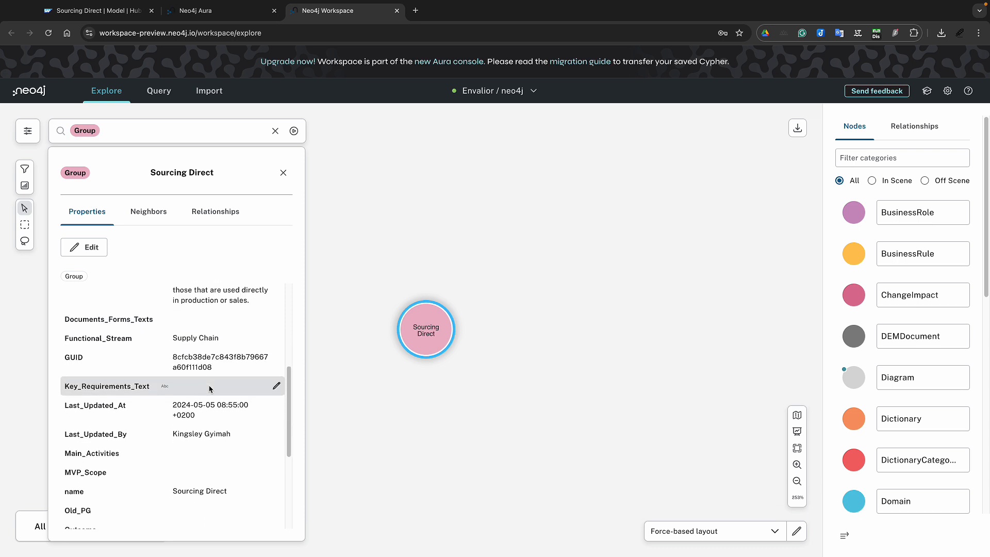
scroll(209, 390, "down", 3)
scroll(218, 374, "down", 4)
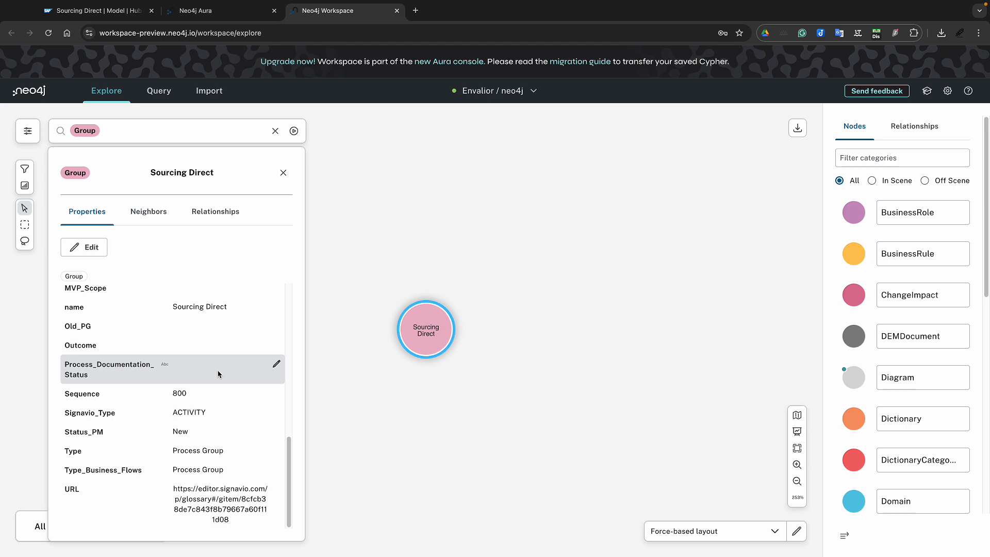
Open Sourcing Direct's Signavio URL in a new tab, then return to Neo4j Workspace
left_click(228, 509)
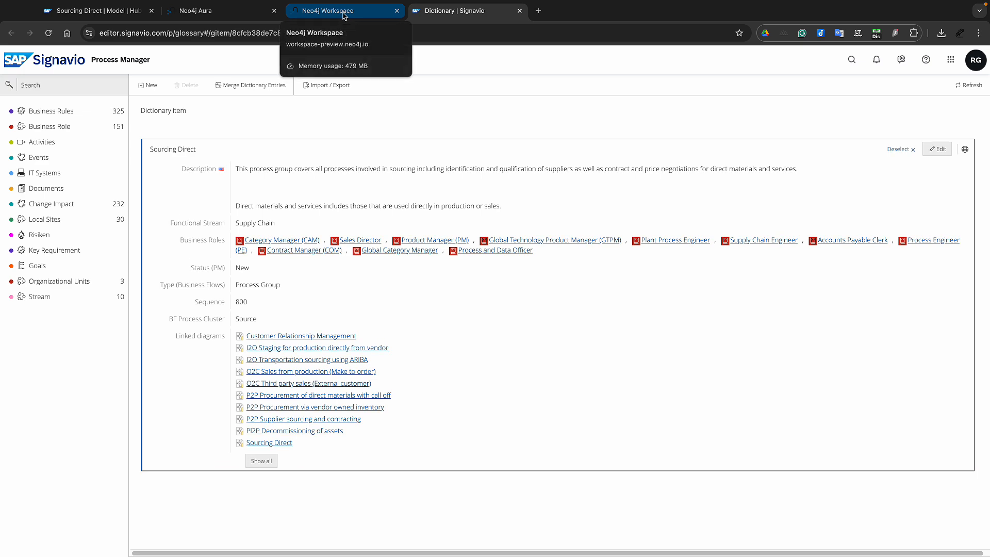
left_click(344, 12)
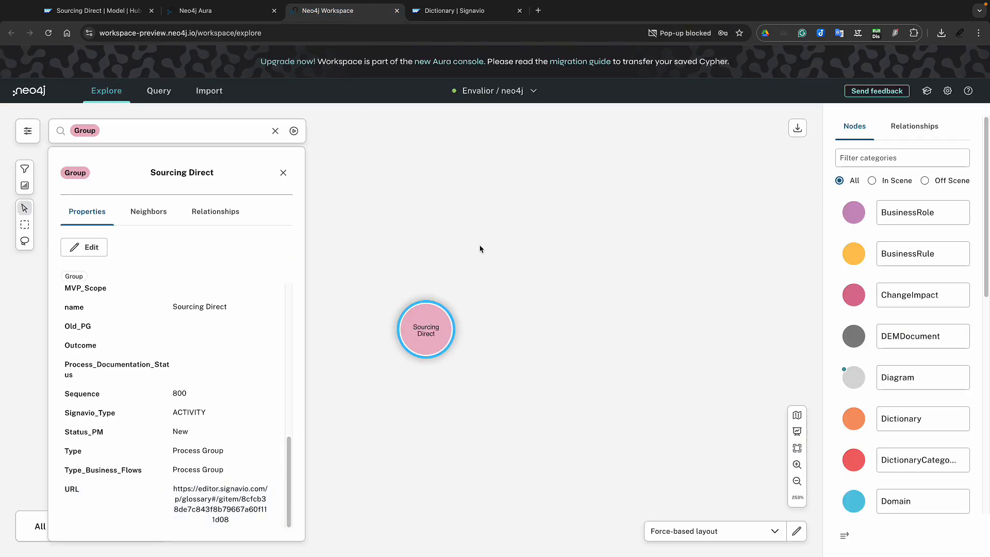
Expand Sourcing Direct via ← DICTIONARY_ITEM_LINK_OF to its 11 BusinessRole nodes and tidy the layout
right_click(428, 341)
mouse_move(360, 397)
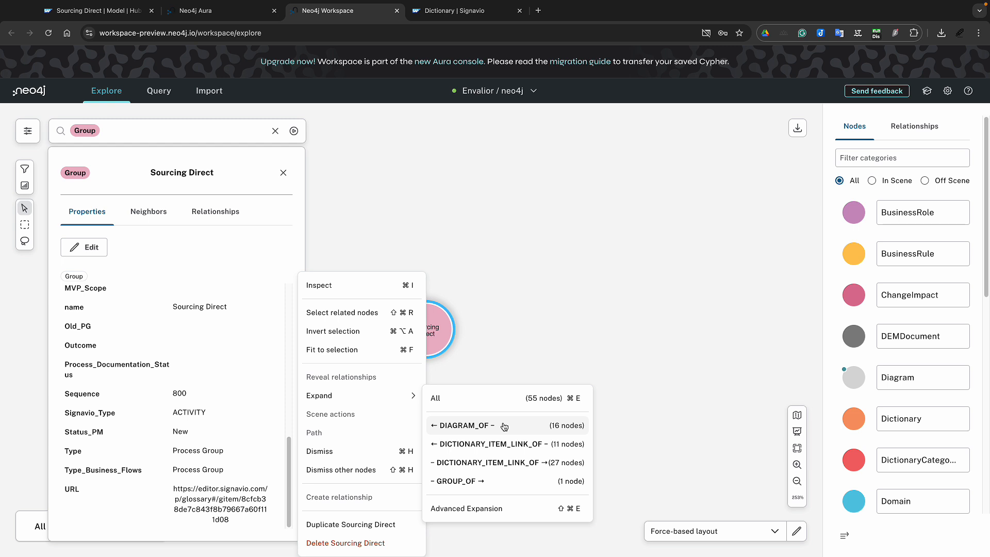
left_click(472, 444)
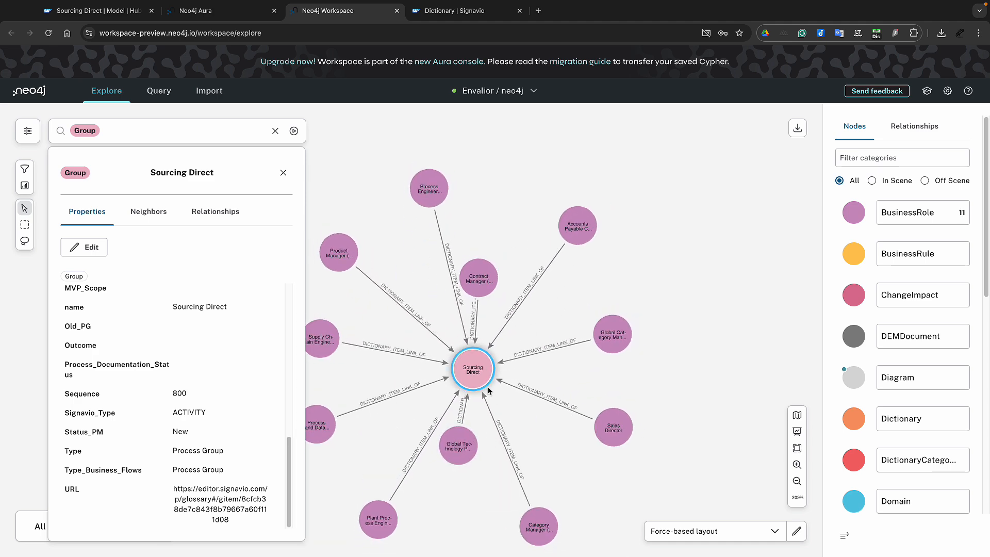
mouse_move(600, 342)
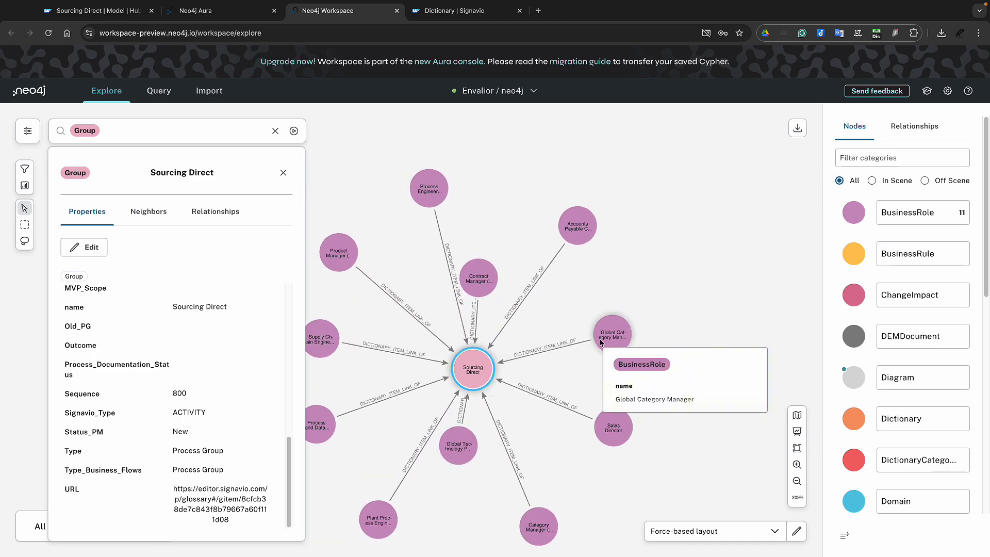
left_click_drag(492, 366, 532, 330)
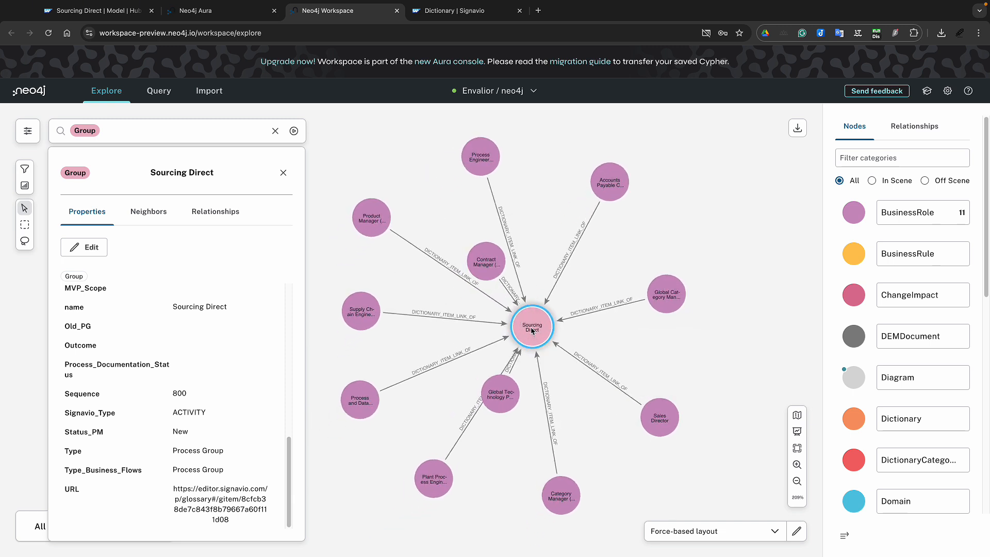
mouse_move(530, 330)
left_click_drag(509, 414, 518, 438)
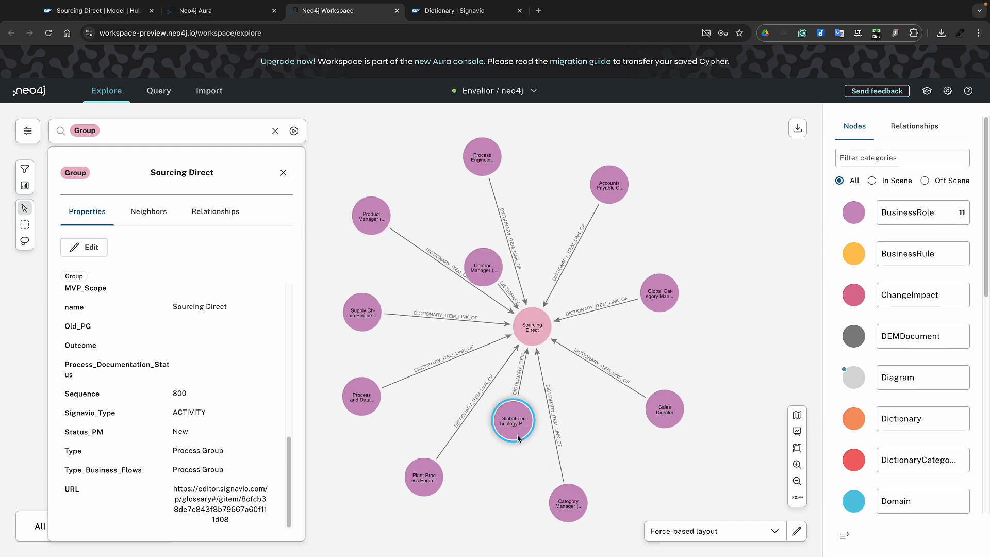
Dismiss the business roles and expand Sourcing Direct via DICTIONARY_ITEM_LINK_OF → to 27 nodes
right_click(535, 330)
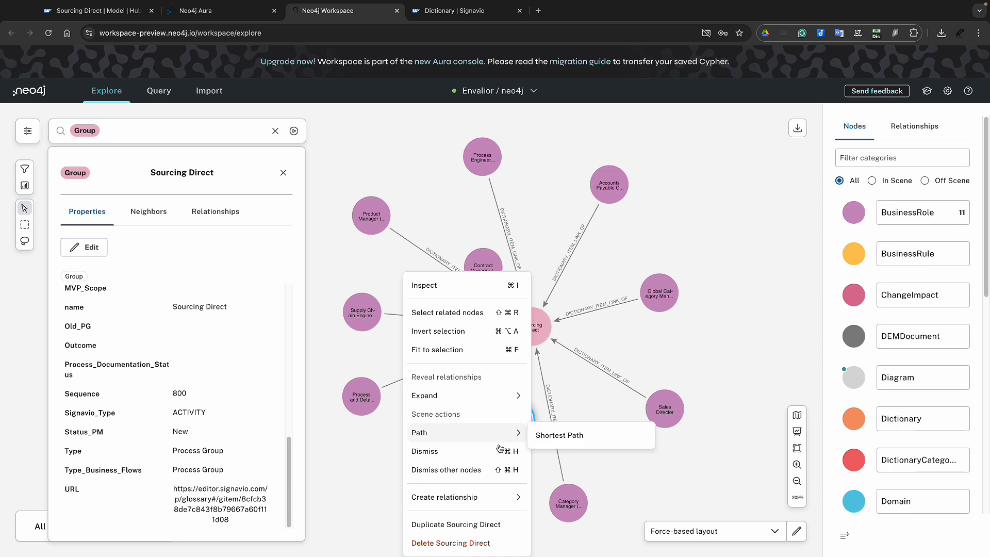
left_click(496, 469)
right_click(532, 341)
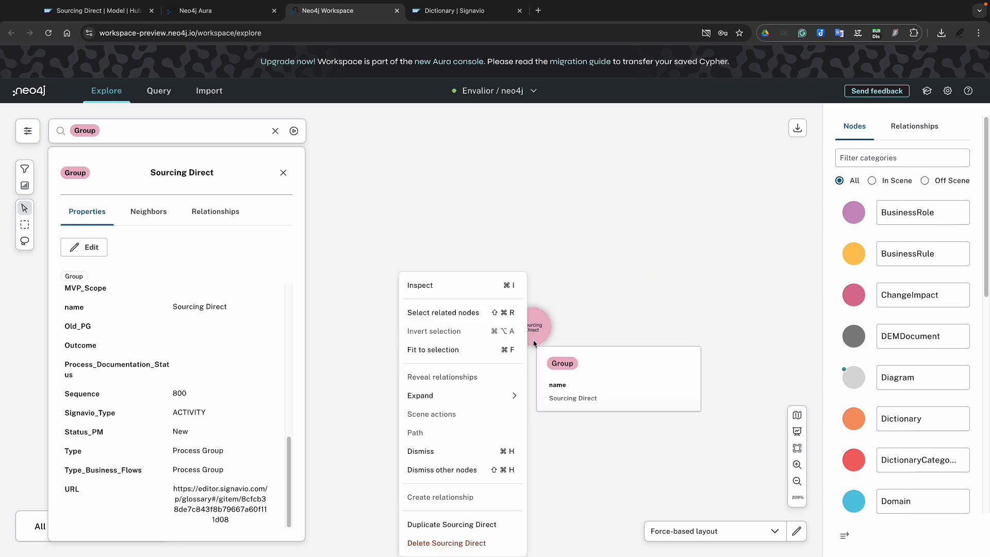
mouse_move(504, 403)
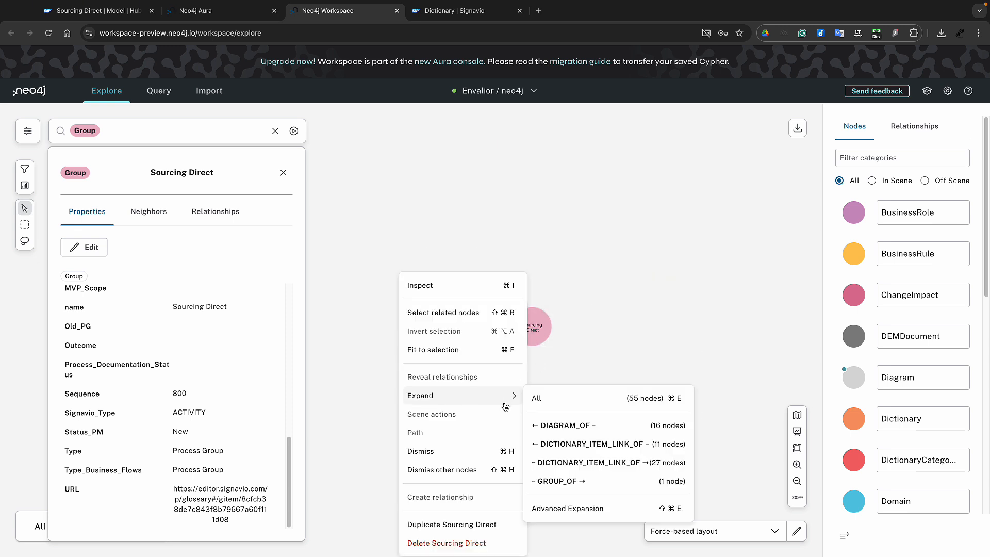
left_click(585, 464)
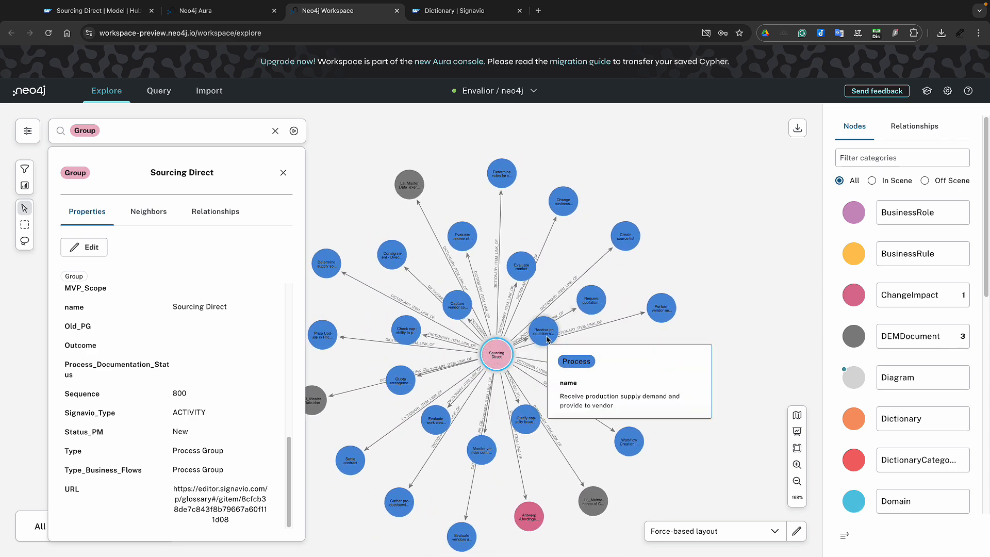
Select the Capture vendor contract and Quota arrangement process nodes
mouse_move(585, 300)
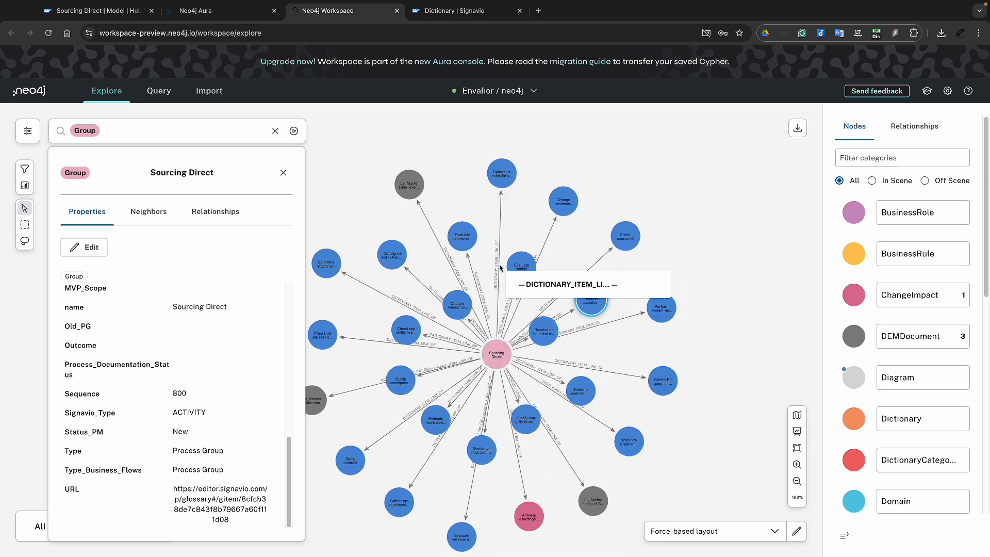
left_click(454, 314)
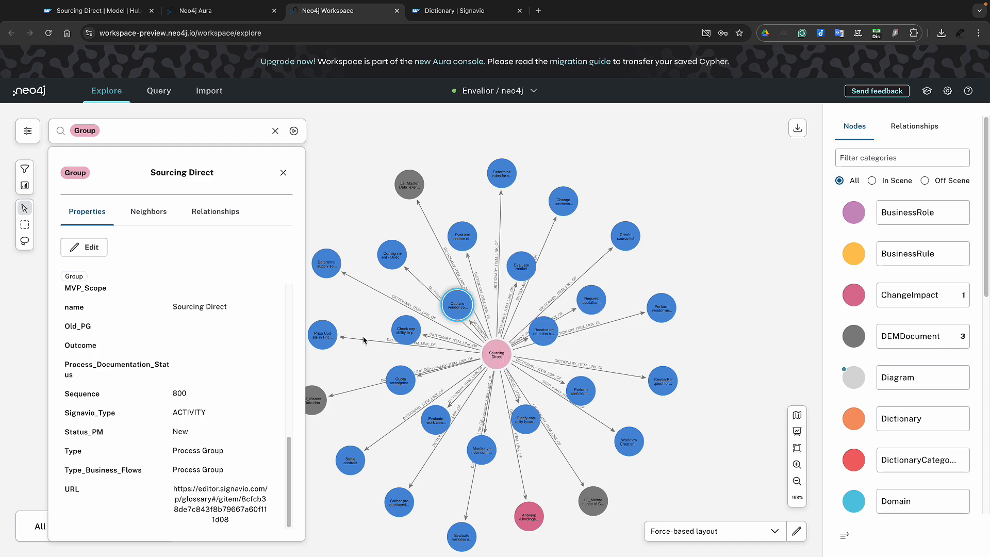
mouse_move(407, 332)
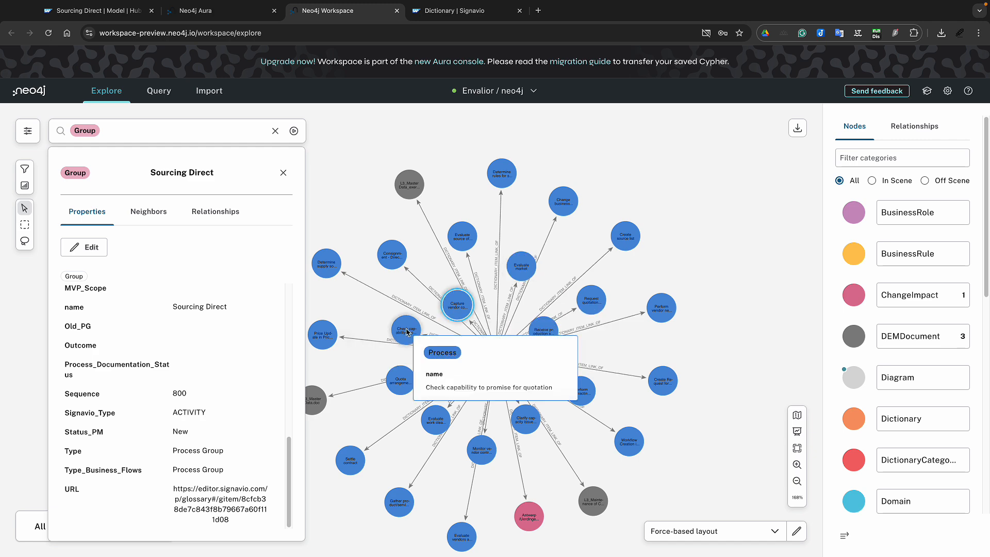
left_click(401, 380)
Move the three L3 document nodes to the right and inspect L3_Master Data.doc
mouse_move(604, 508)
left_click_drag(604, 508, 751, 364)
mouse_move(447, 415)
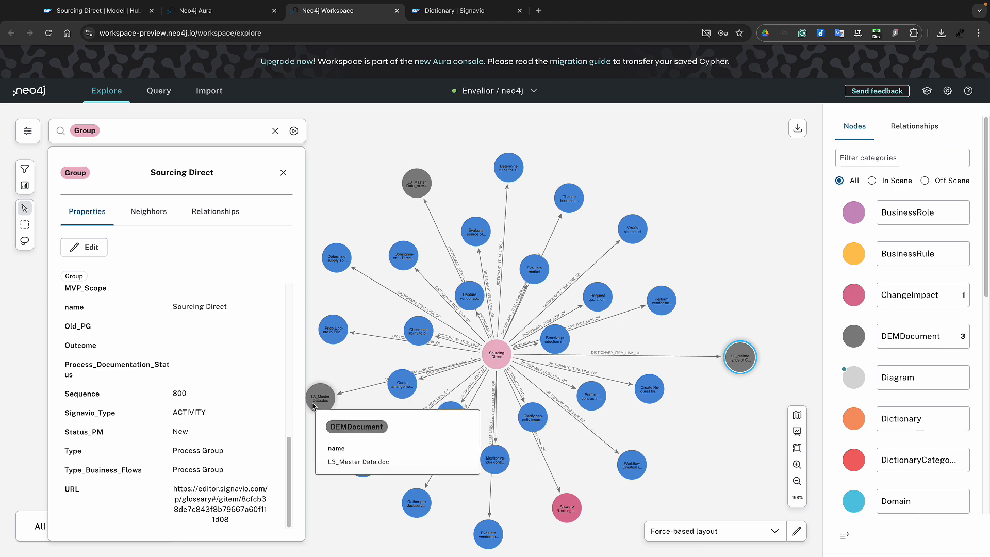
left_click_drag(315, 405, 691, 335)
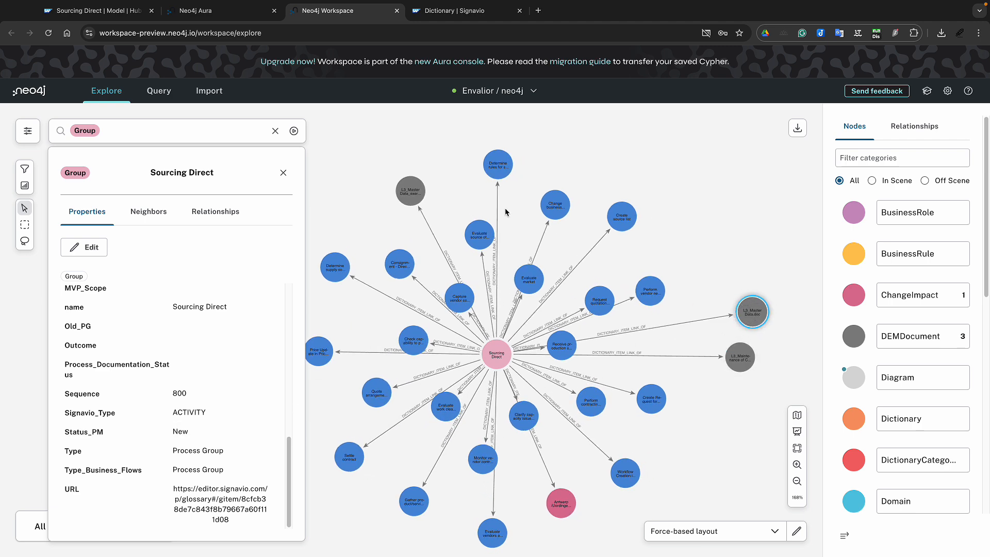
left_click_drag(410, 190, 658, 258)
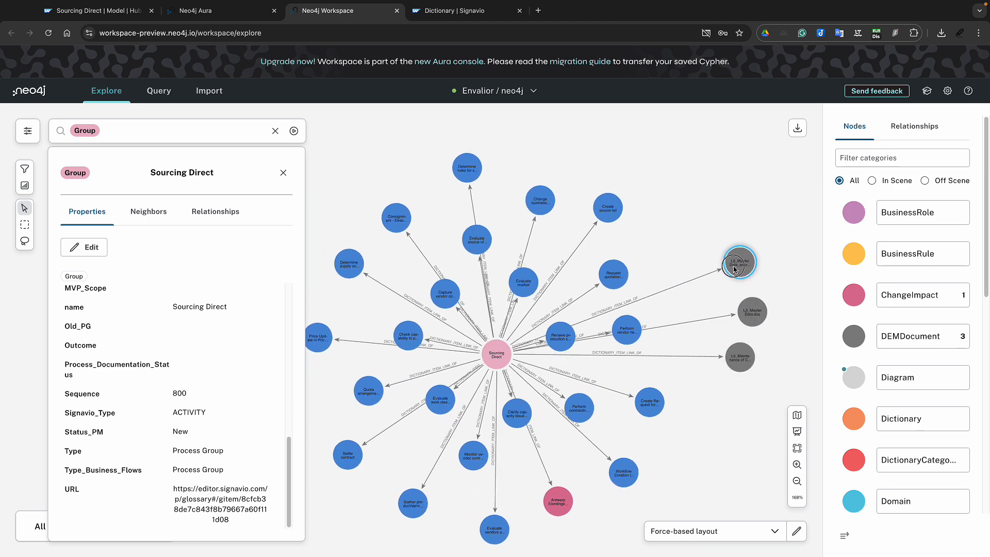
left_click(764, 311)
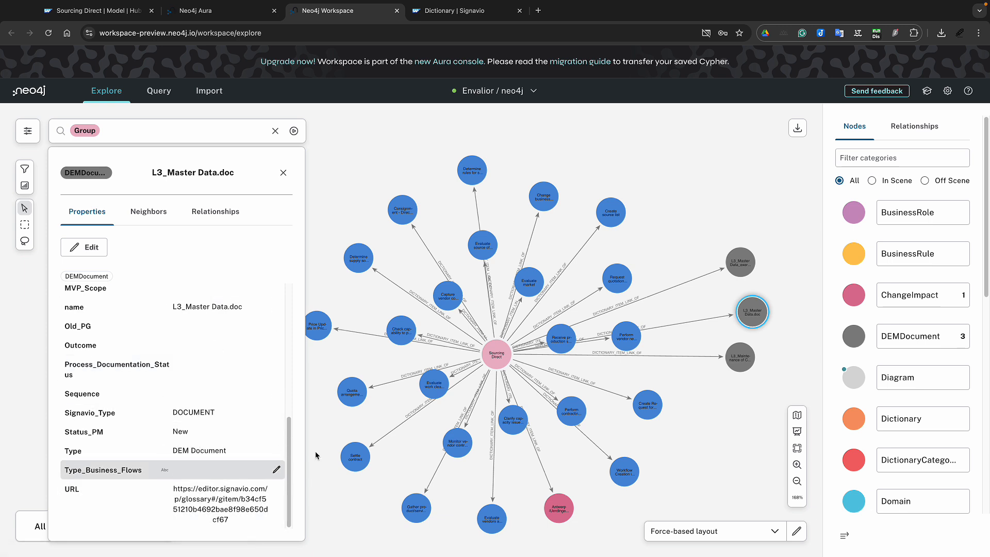
Move the red ChangeImpact node to the right edge and reload Sourcing Direct's properties
left_click(744, 265)
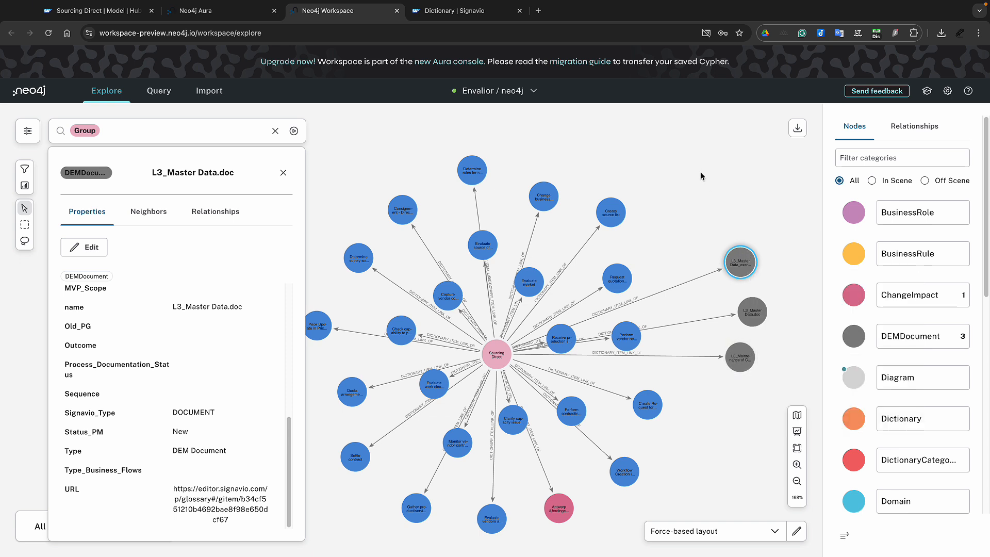
left_click(714, 229)
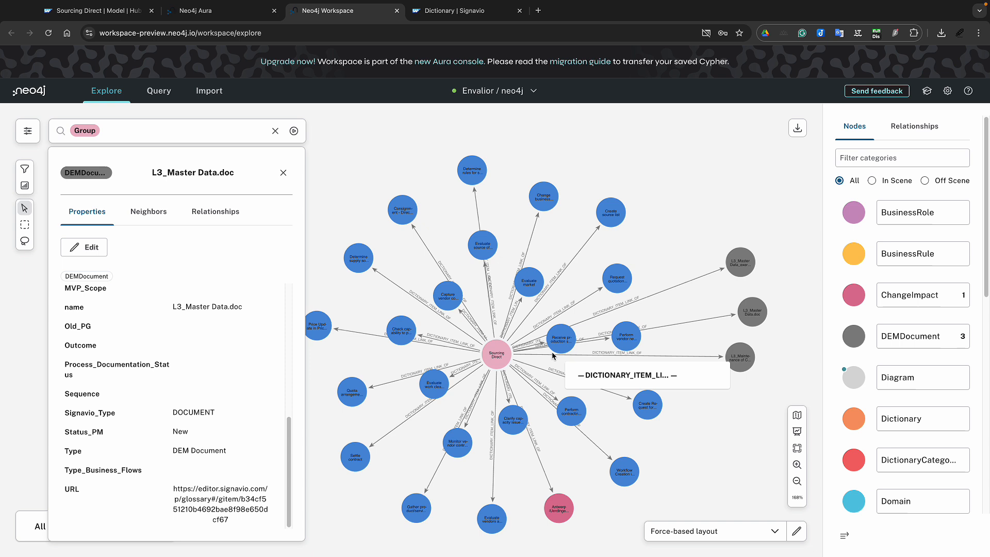
left_click(491, 353)
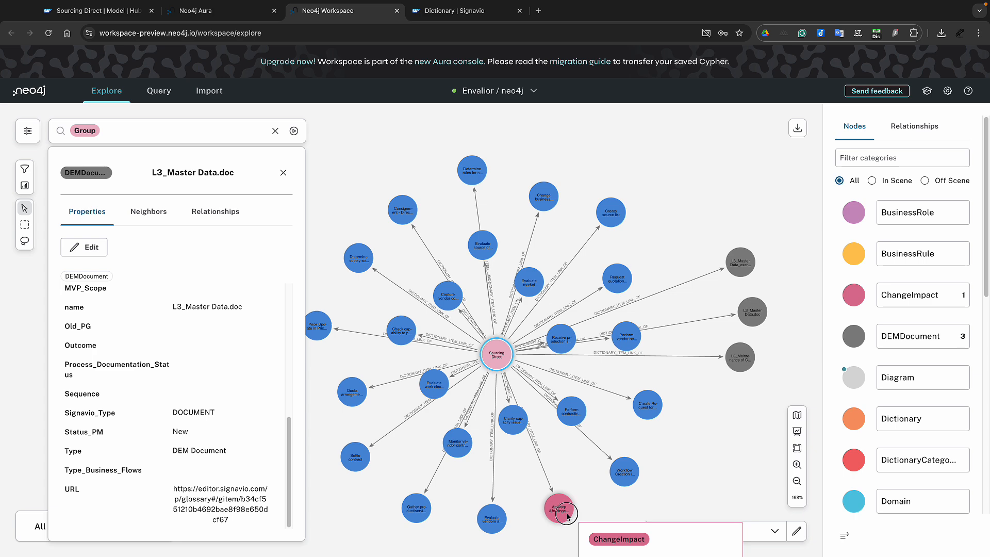
left_click_drag(559, 510, 761, 402)
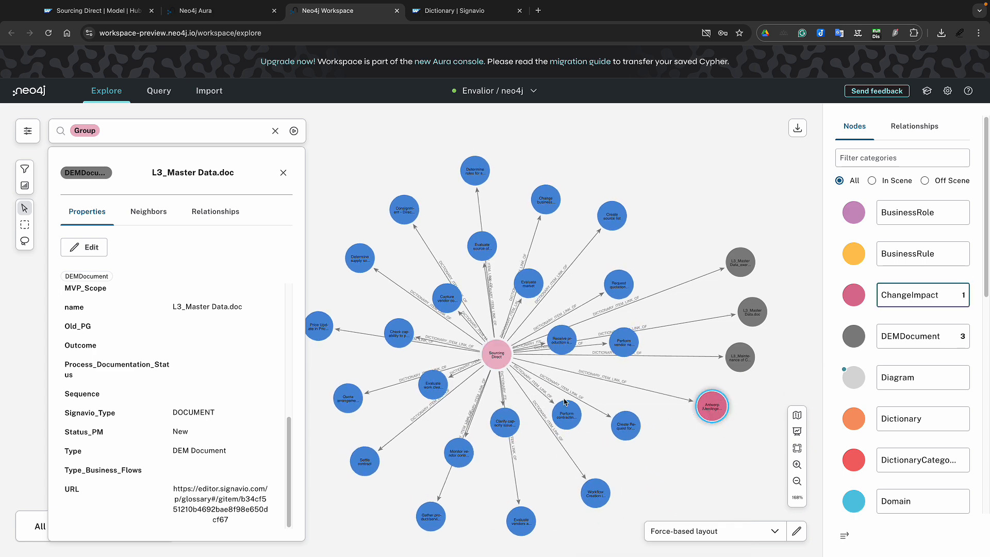
left_click(487, 354)
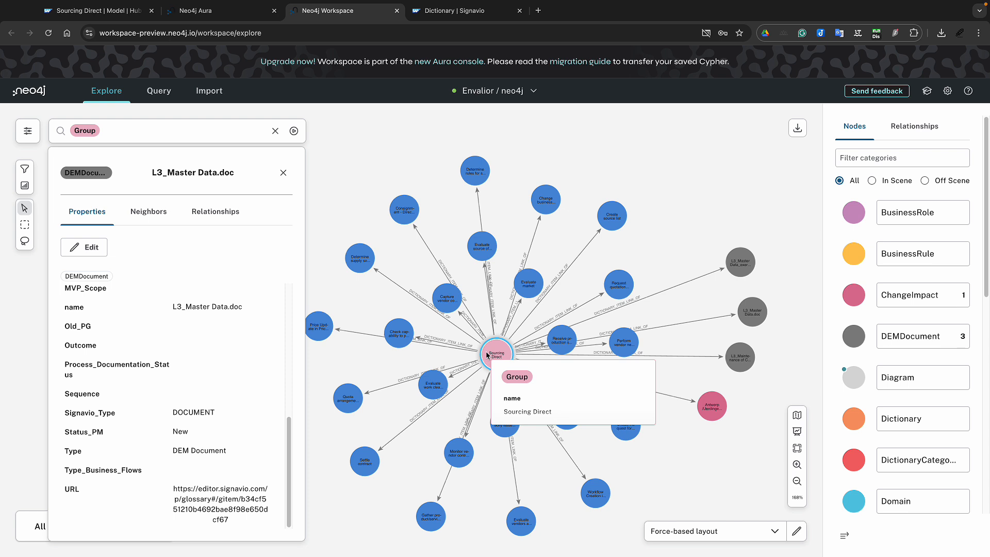
double_click(487, 355)
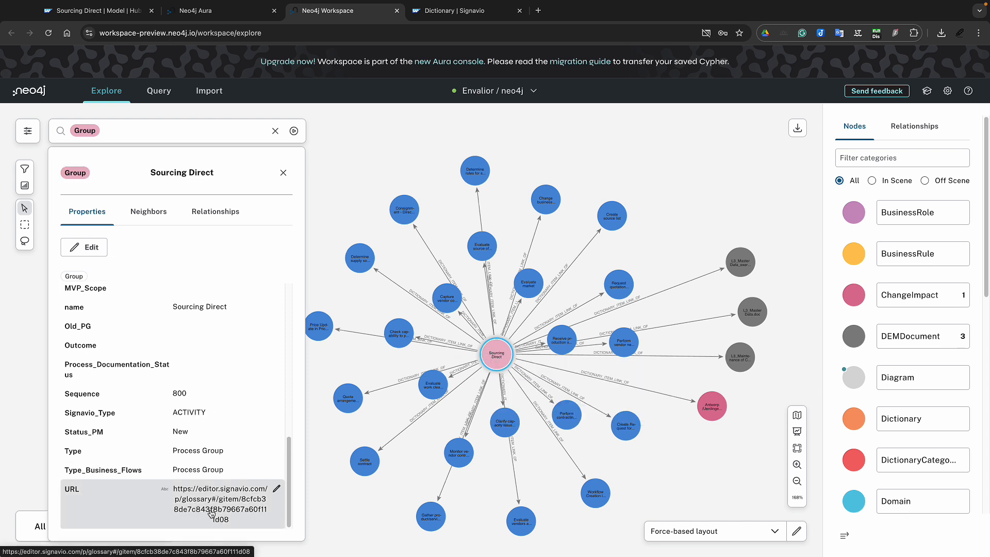
Open Sourcing Direct's Signavio dictionary entry and show all its linked diagrams
left_click(260, 499)
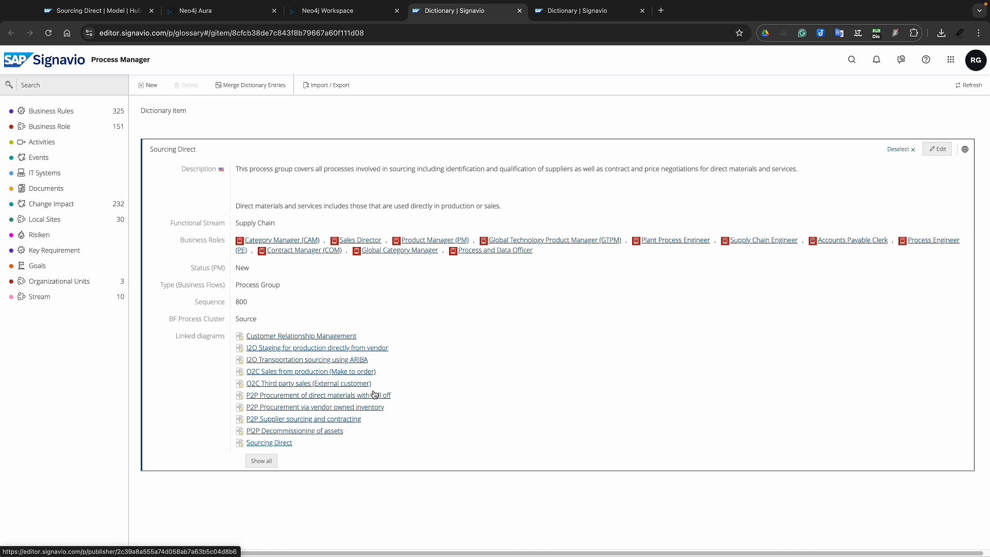
left_click(261, 460)
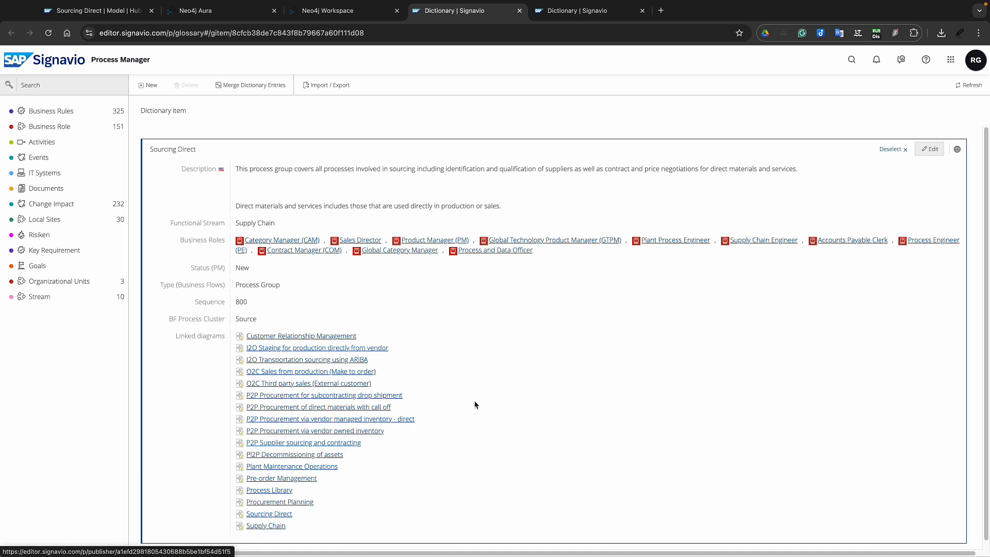
scroll(524, 408, "down", 1)
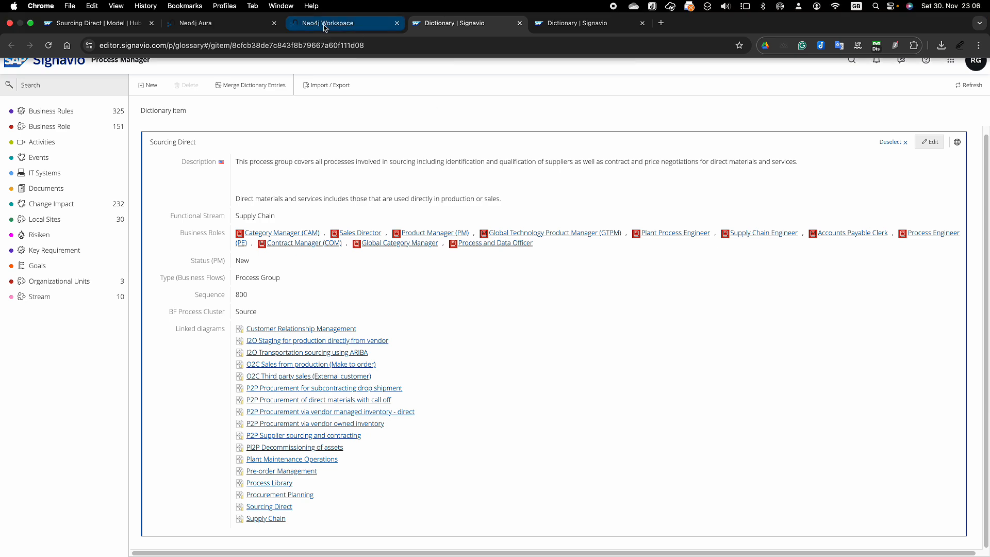
Return to the Neo4j Workspace tab and switch to the Query page
left_click(326, 24)
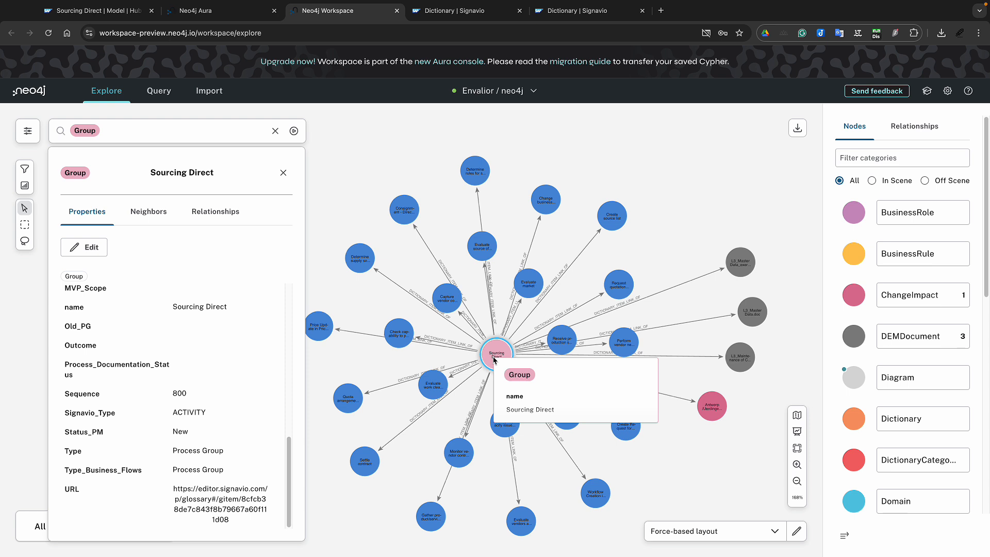
left_click(158, 93)
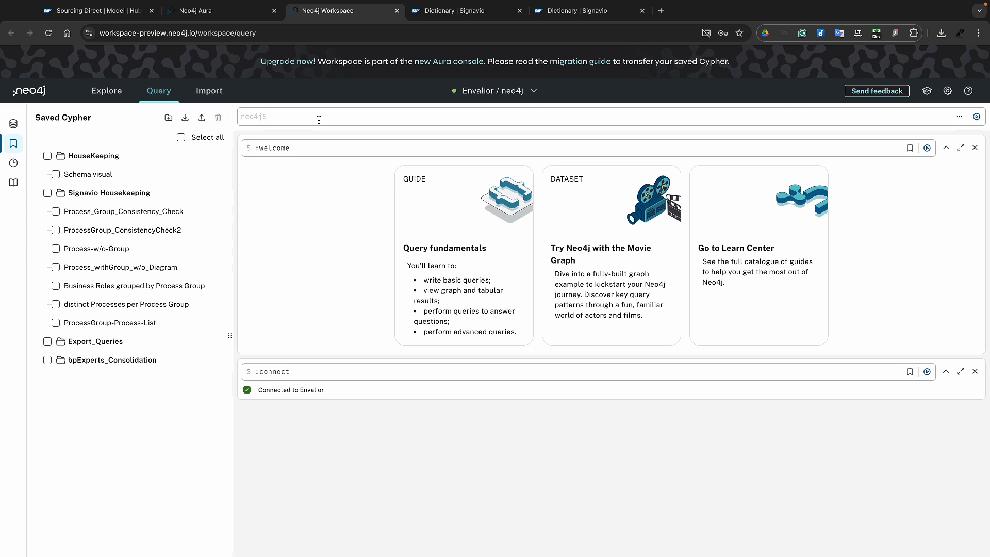
Load the saved Process-w/o-Group Cypher query into the editor
left_click(73, 254)
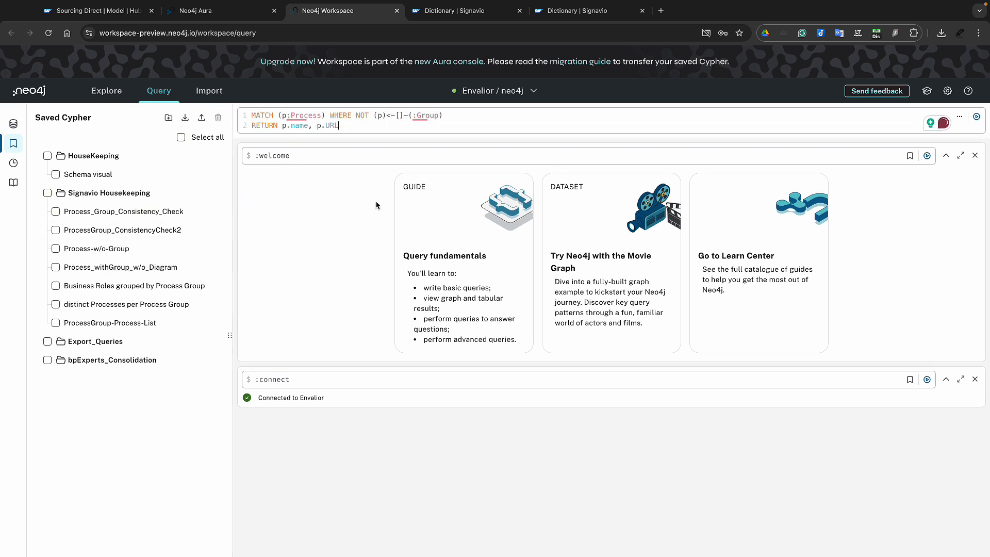
Run the Process-without-Group query and review the 10 ungrouped processes with their Signavio URLs
mouse_move(301, 116)
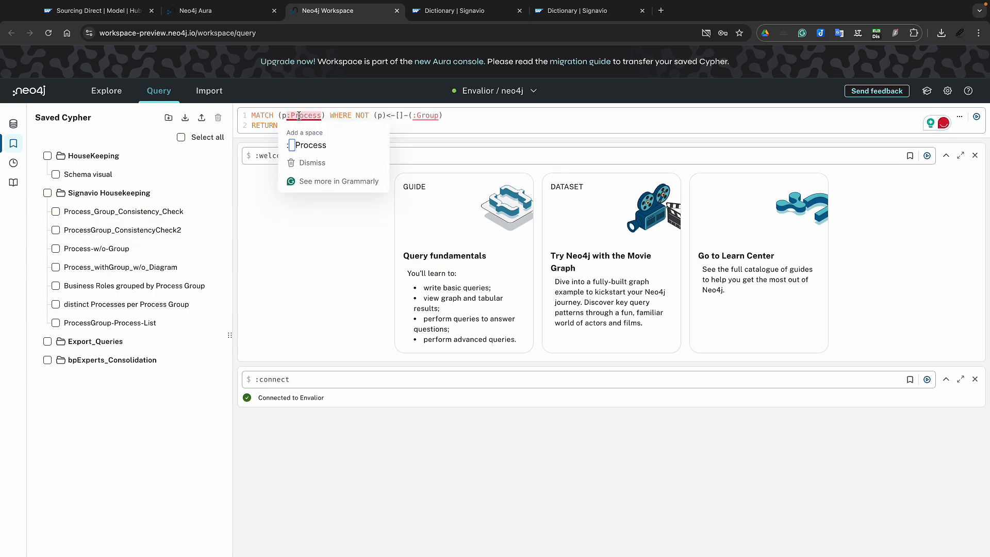
mouse_move(428, 116)
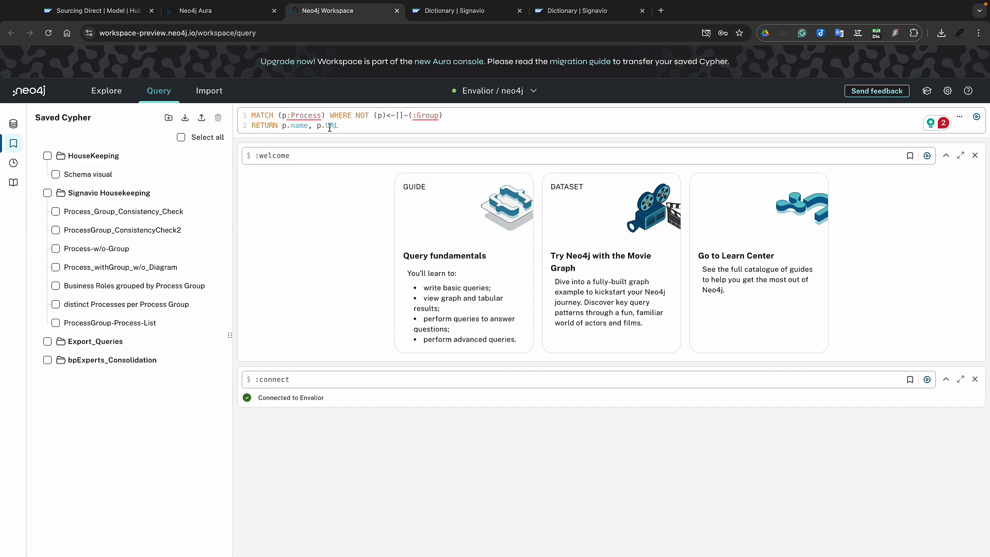
left_click(977, 117)
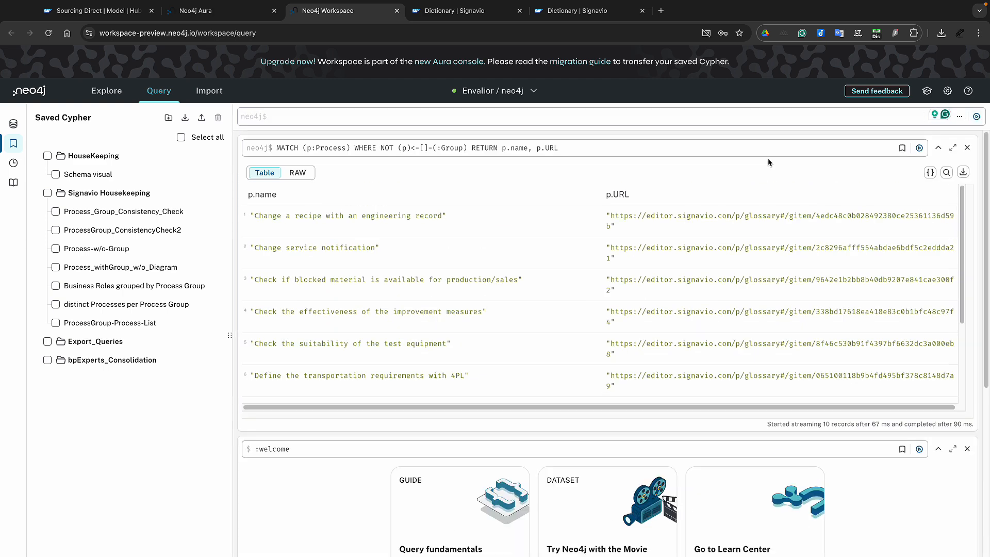
scroll(457, 327, "down", 1)
scroll(457, 327, "down", 4)
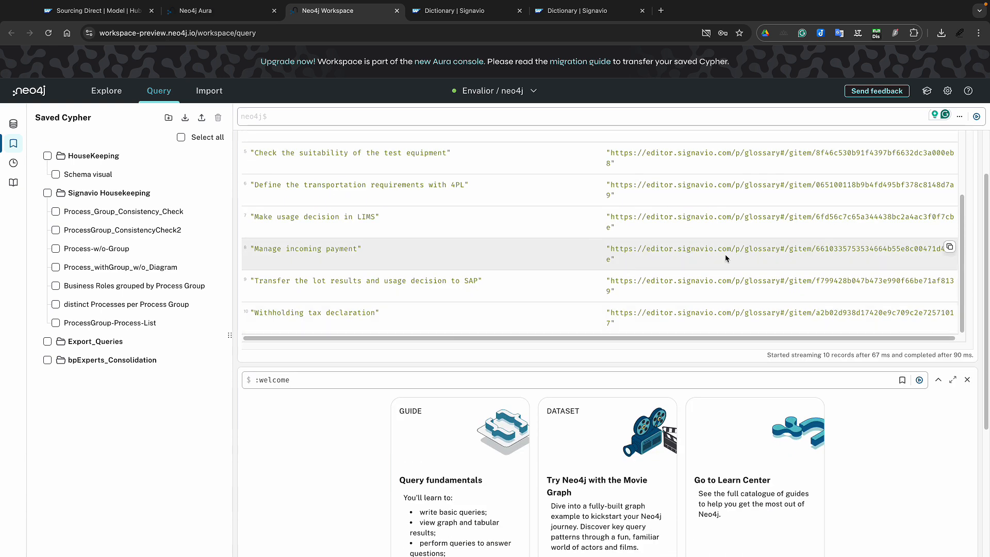
scroll(734, 247, "up", 4)
scroll(656, 256, "up", 2)
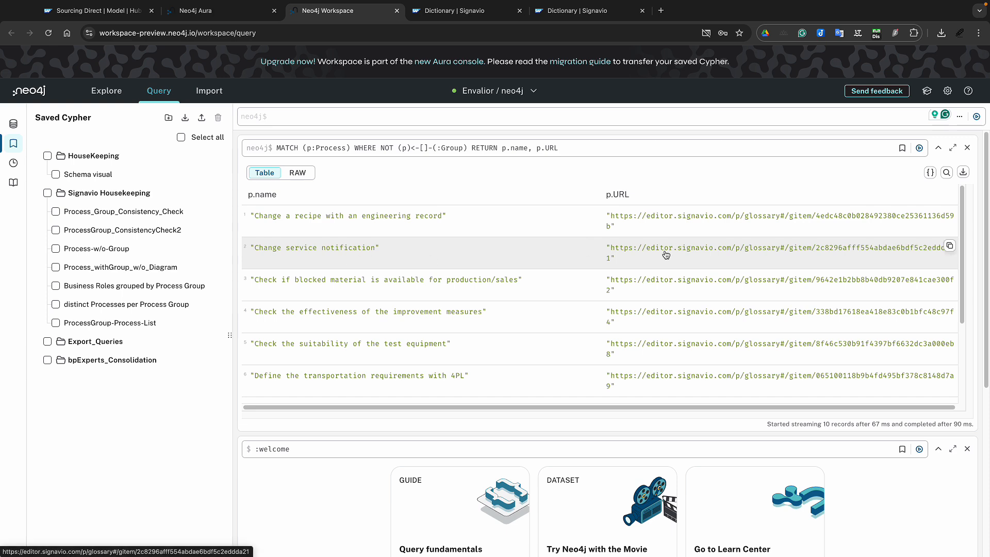
scroll(553, 340, "down", 1)
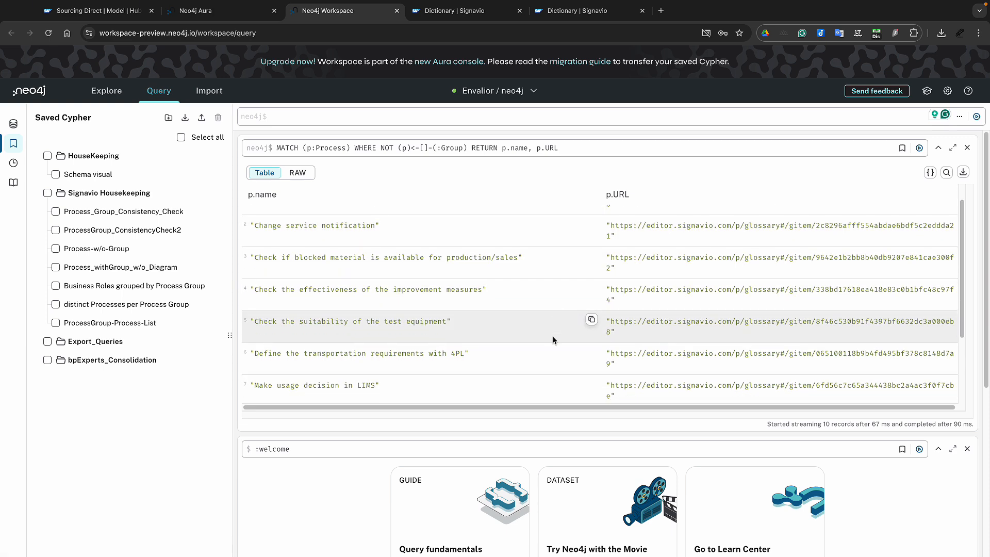
scroll(553, 341, "down", 1)
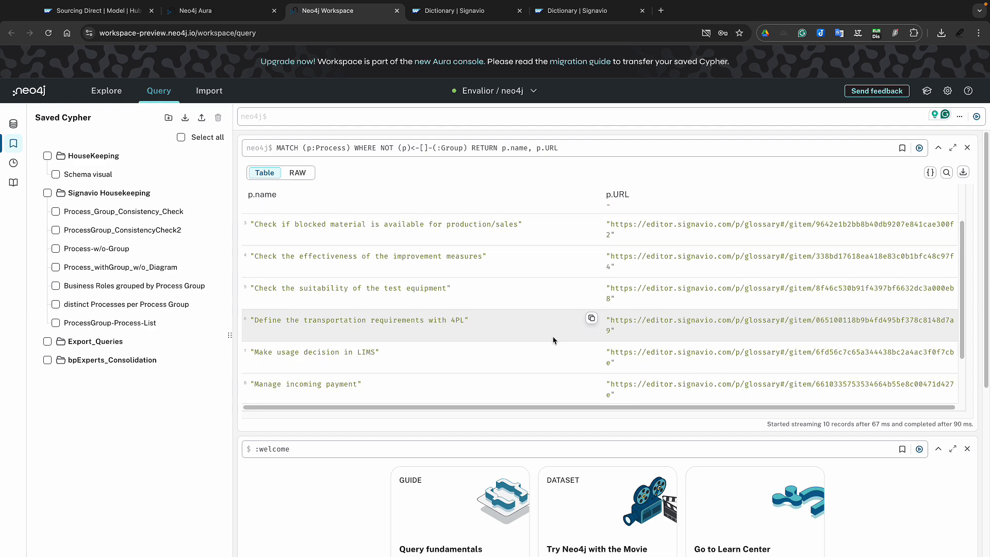
scroll(553, 340, "down", 1)
scroll(553, 340, "down", 1)
scroll(553, 340, "down", 1)
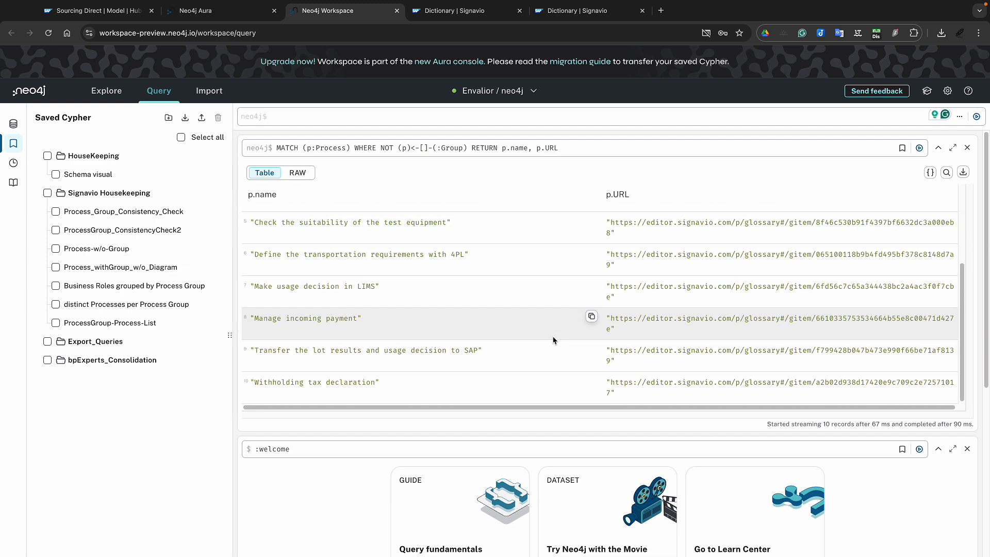
scroll(553, 341, "up", 2)
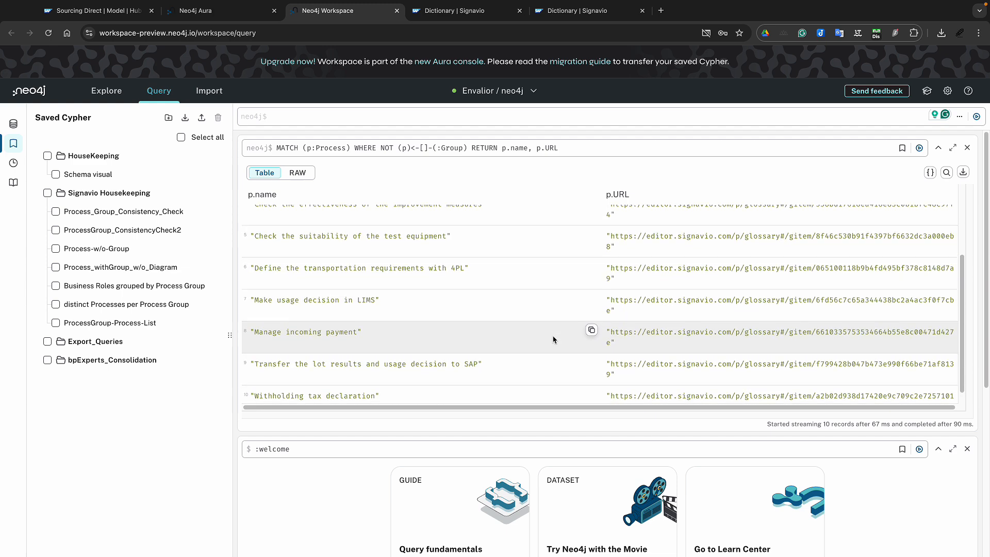
scroll(553, 340, "up", 2)
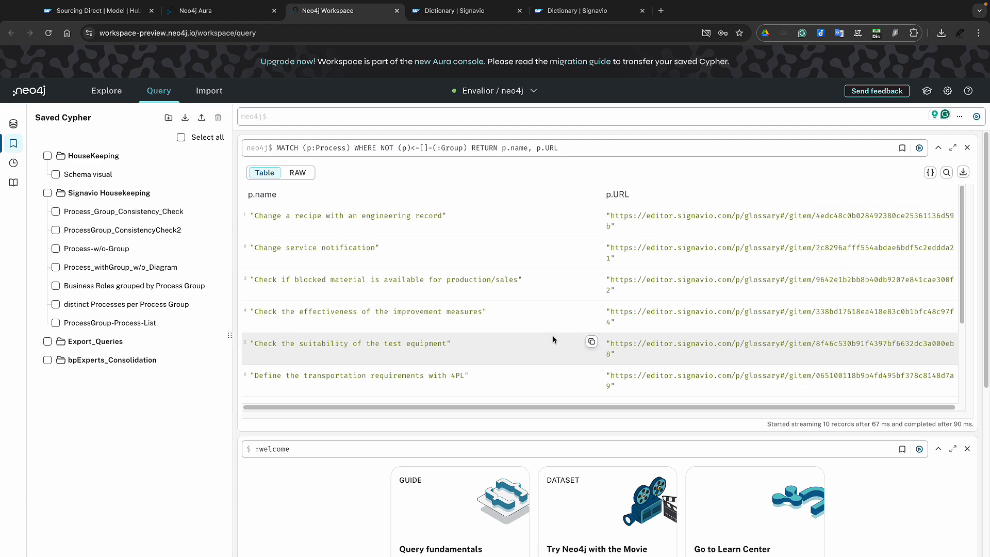
Check that Change service notification has an empty Process Group in Signavio, then return to Neo4j
left_click(714, 252)
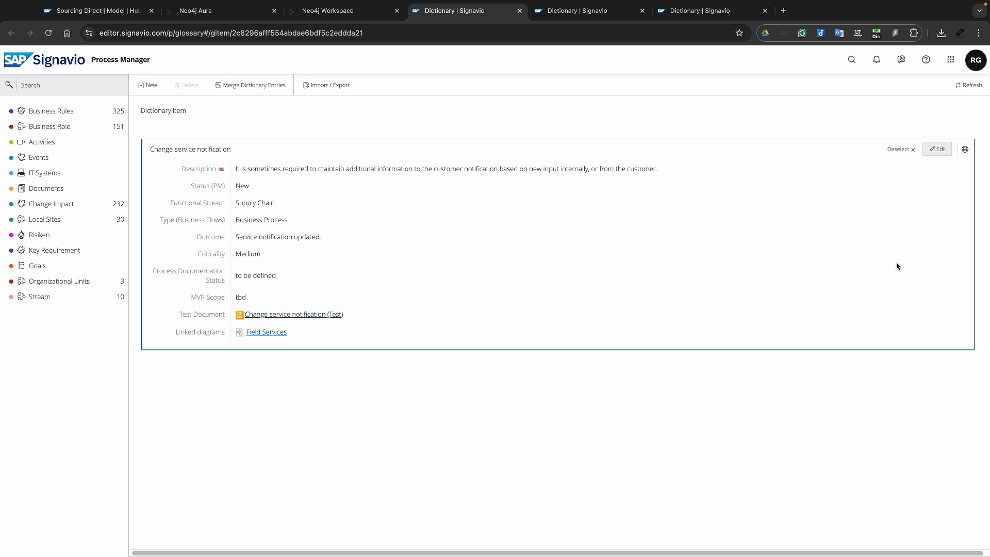
left_click(928, 155)
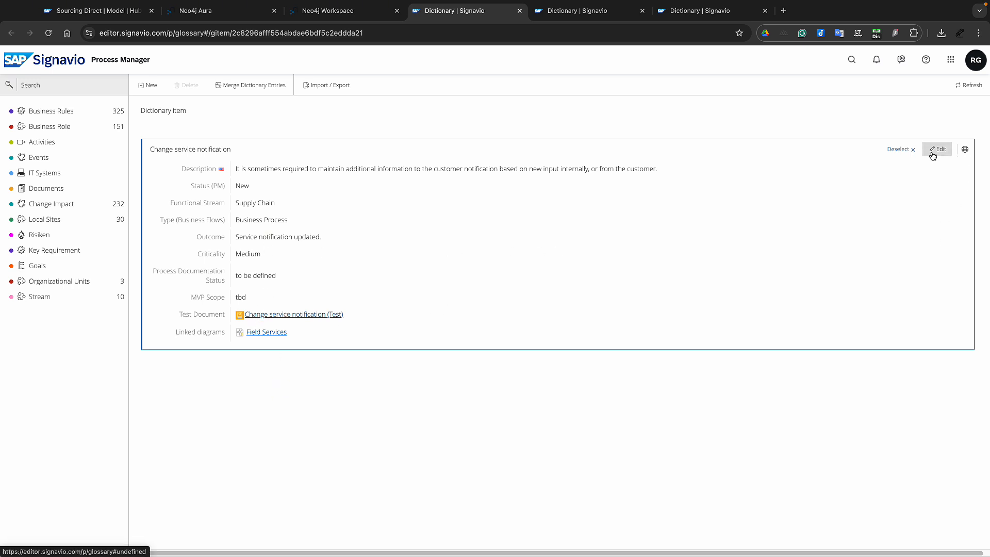
scroll(340, 351, "down", 5)
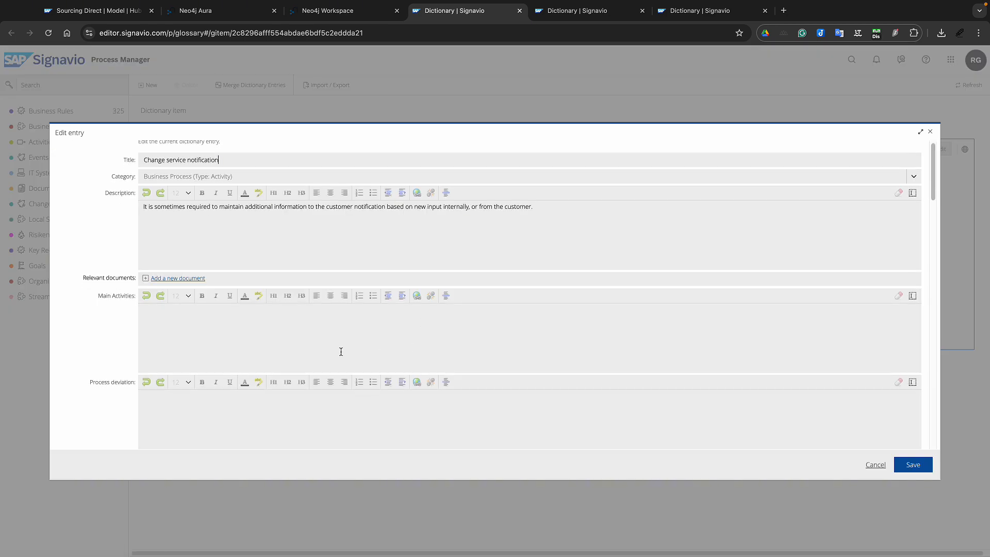
scroll(341, 352, "down", 3)
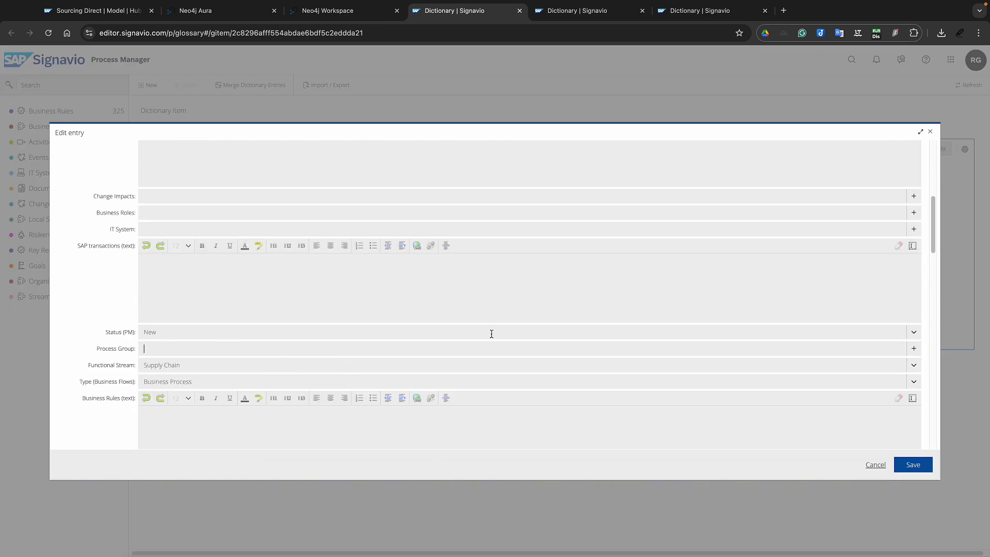
left_click(929, 132)
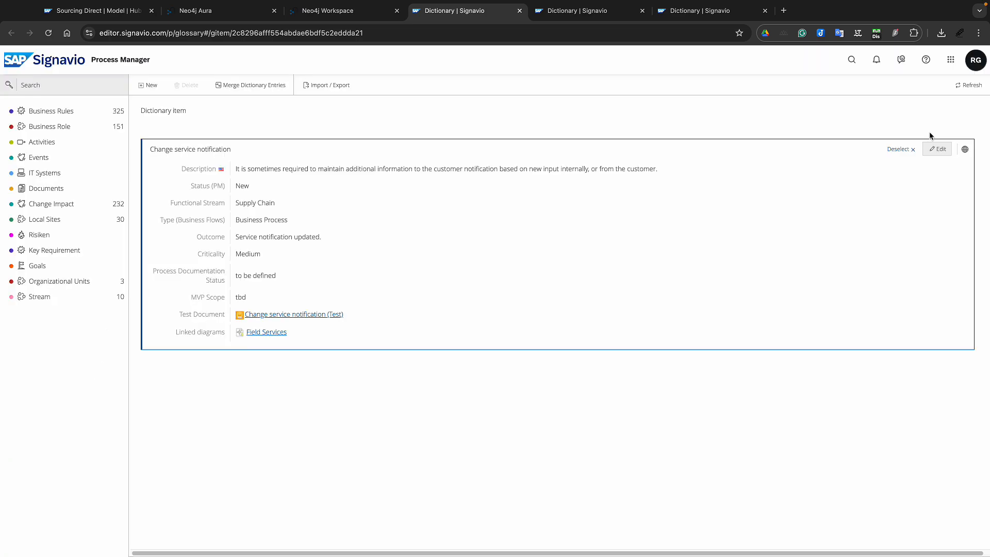
left_click(344, 12)
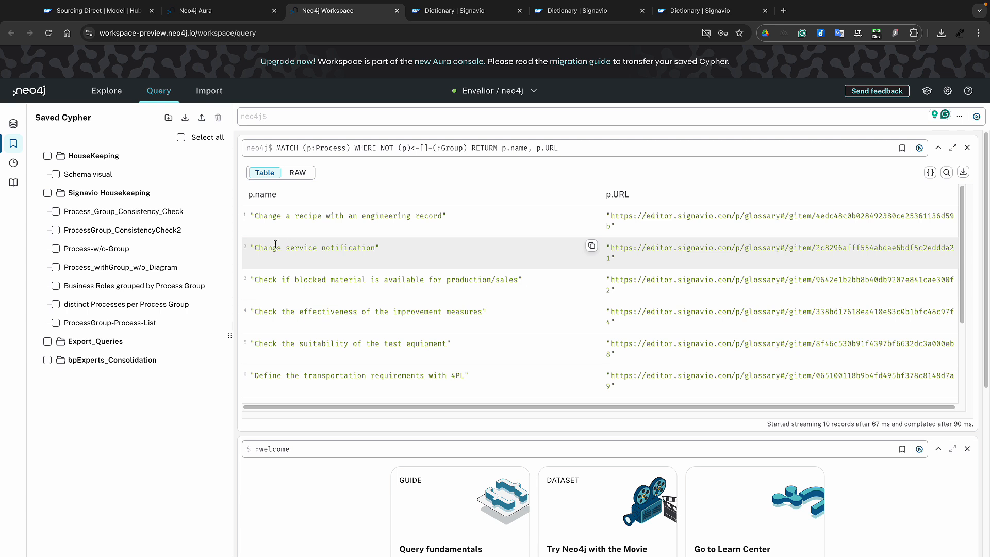
Load ProcessGroup_ConsistencyCheck2 and walk through its diagram match, n.name and numberOfP comparison lines
left_click(99, 269)
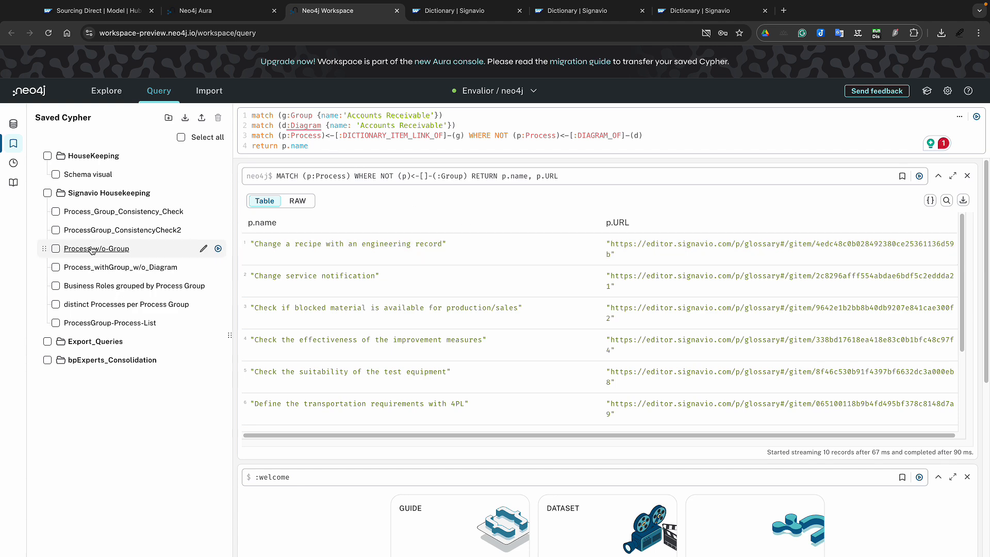
left_click(114, 230)
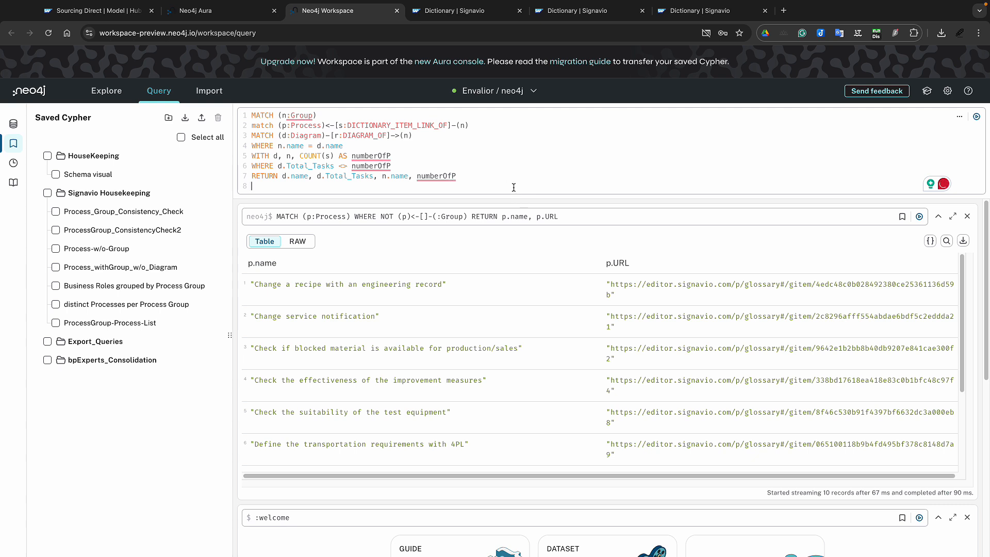
left_click(300, 190)
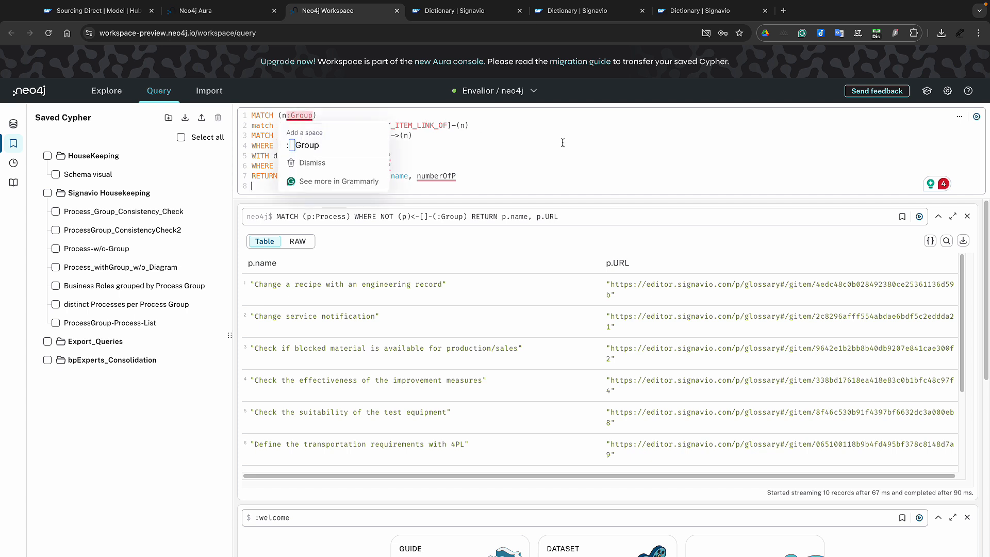
left_click(501, 140)
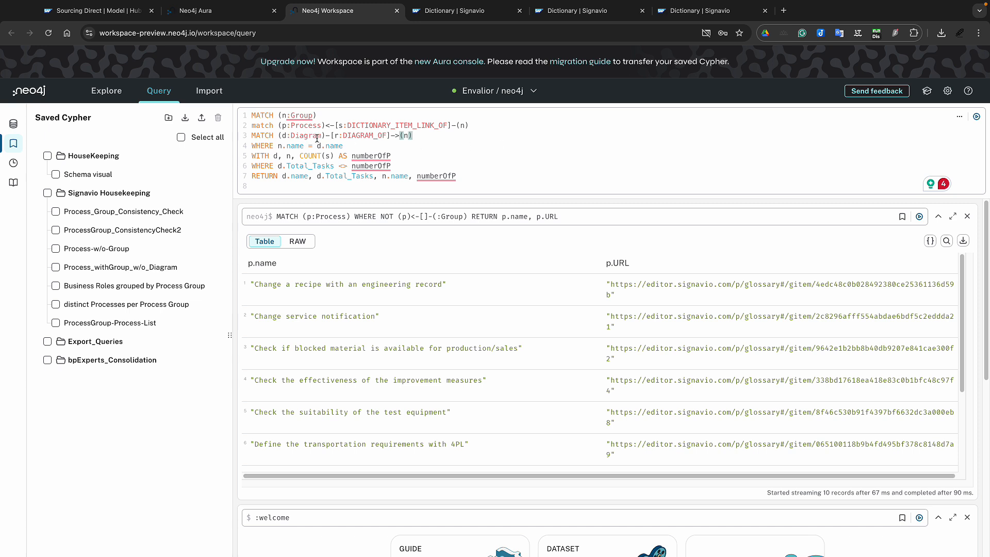
mouse_move(309, 115)
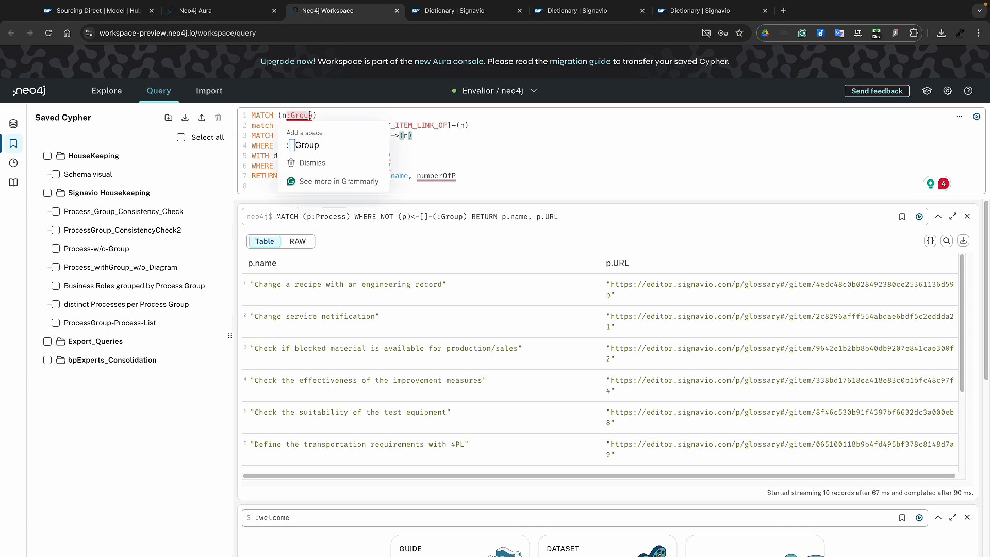
left_click(450, 153)
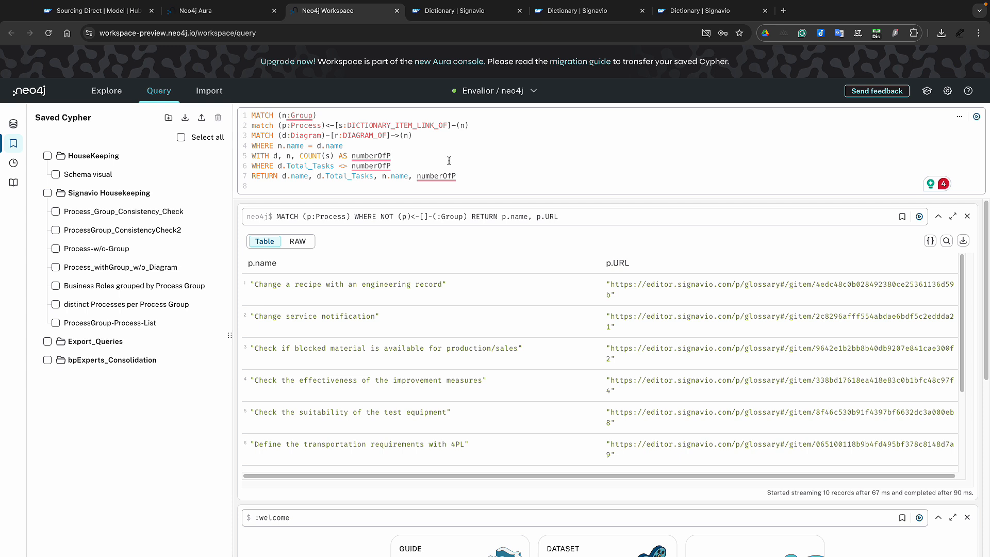
left_click_drag(312, 146, 266, 146)
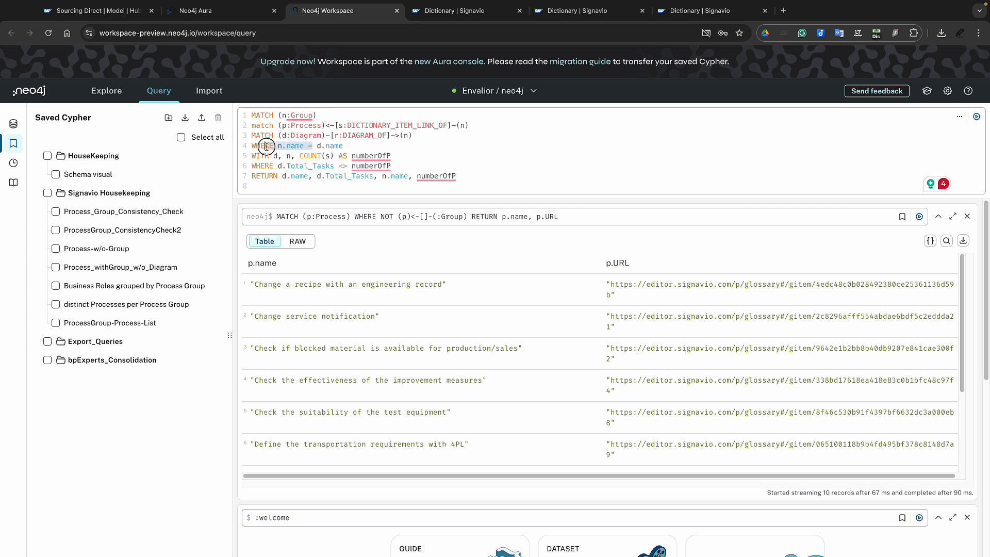
left_click(424, 147)
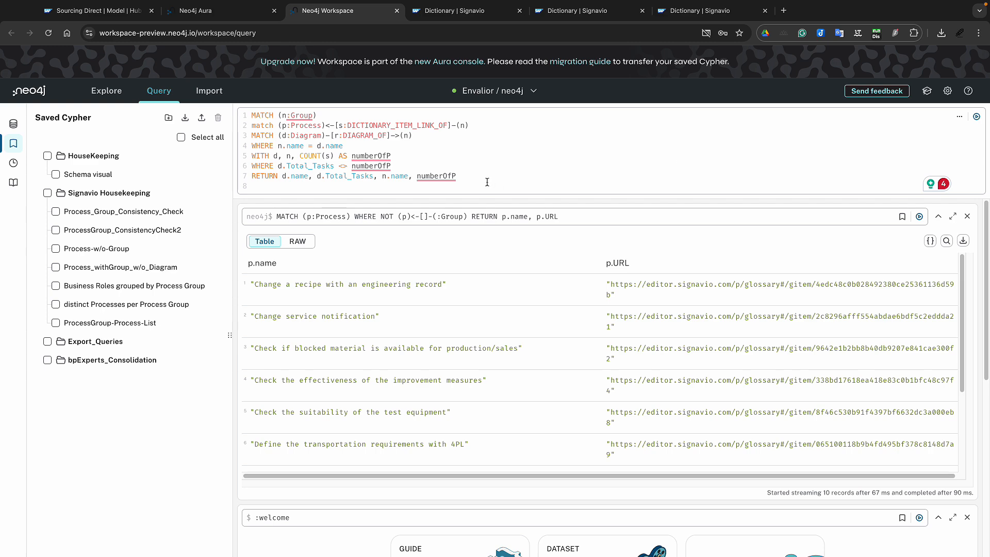
Run ProcessGroup_ConsistencyCheck2 to list the 32 groups whose Total_Tasks differs from numberOfP
left_click(978, 118)
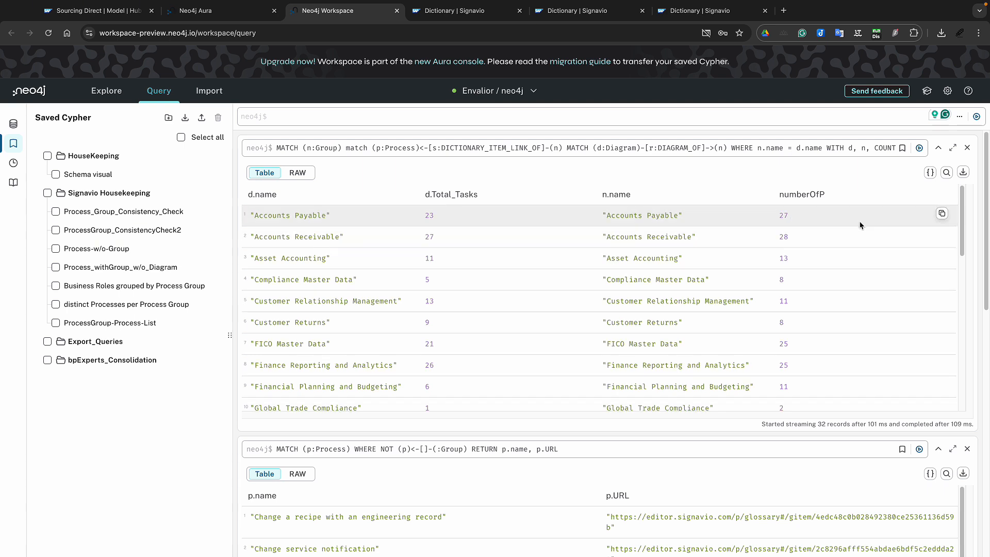
scroll(860, 225, "down", 1)
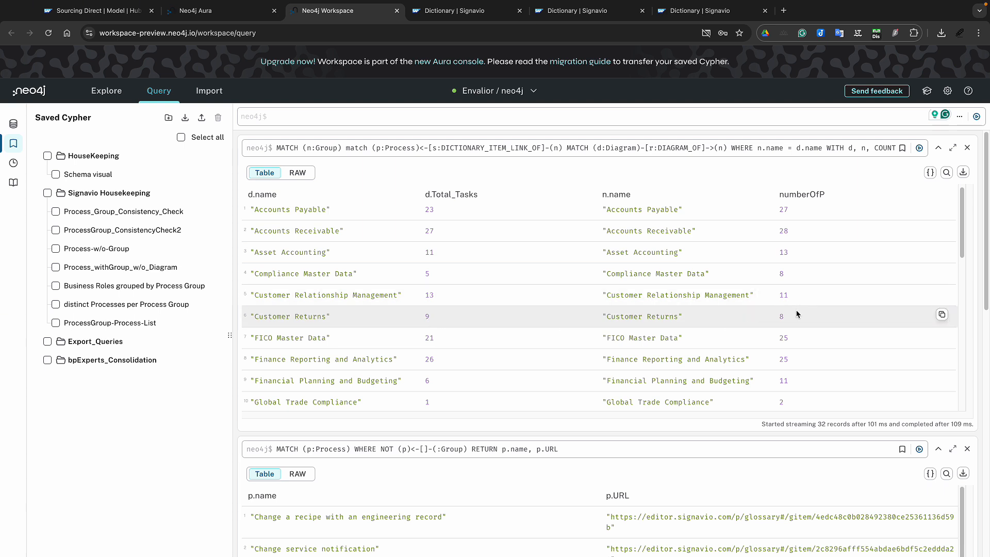
scroll(454, 342, "down", 1)
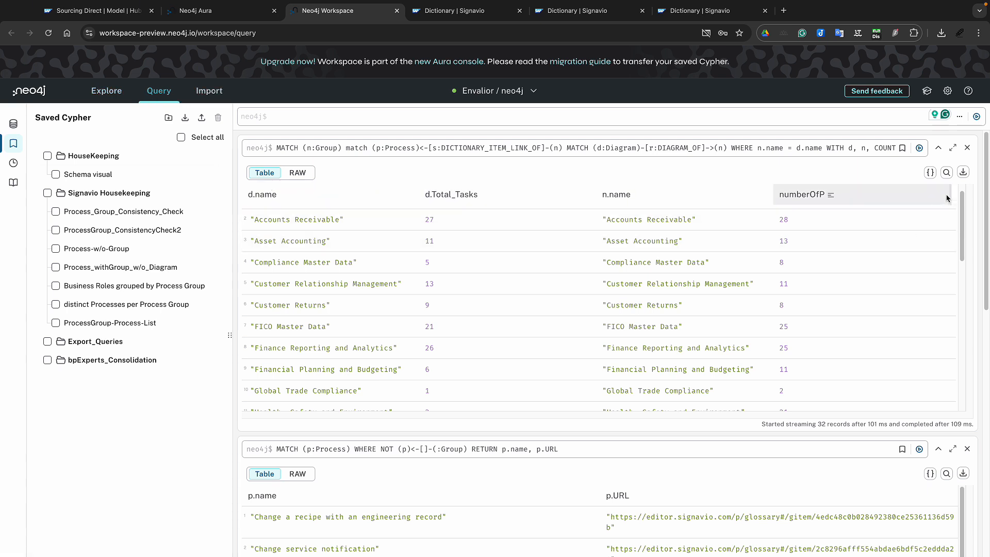
left_click(963, 174)
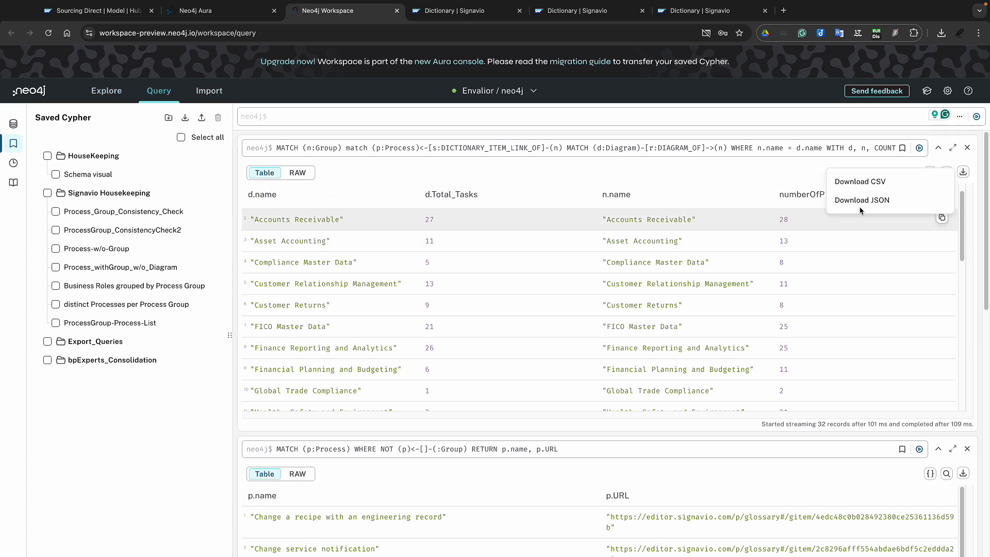
Close the result frame's Download CSV/JSON options
left_click(671, 178)
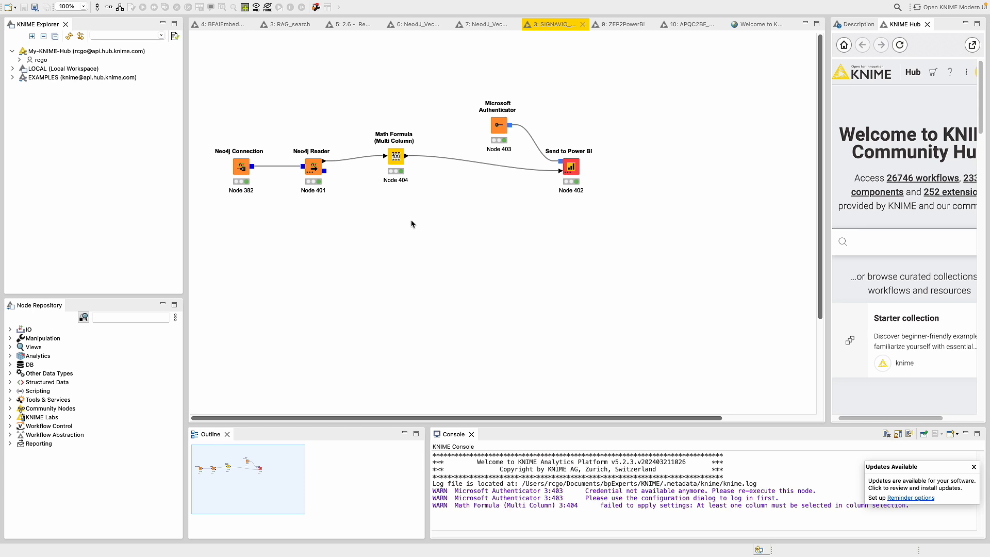
Move the Neo4j Connection node higher and bring up the Neo4j Reader node's context menu
left_click(257, 146)
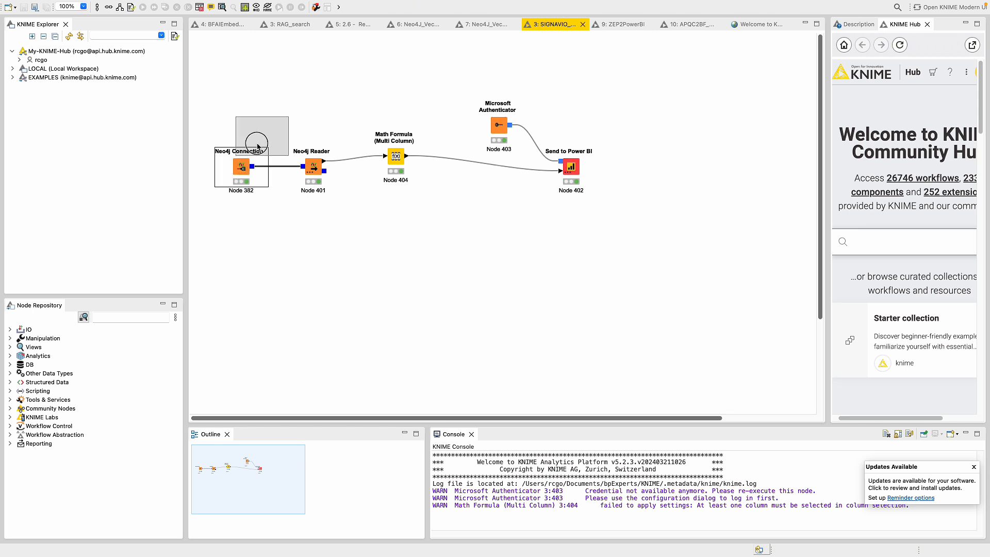
left_click_drag(257, 146, 267, 115)
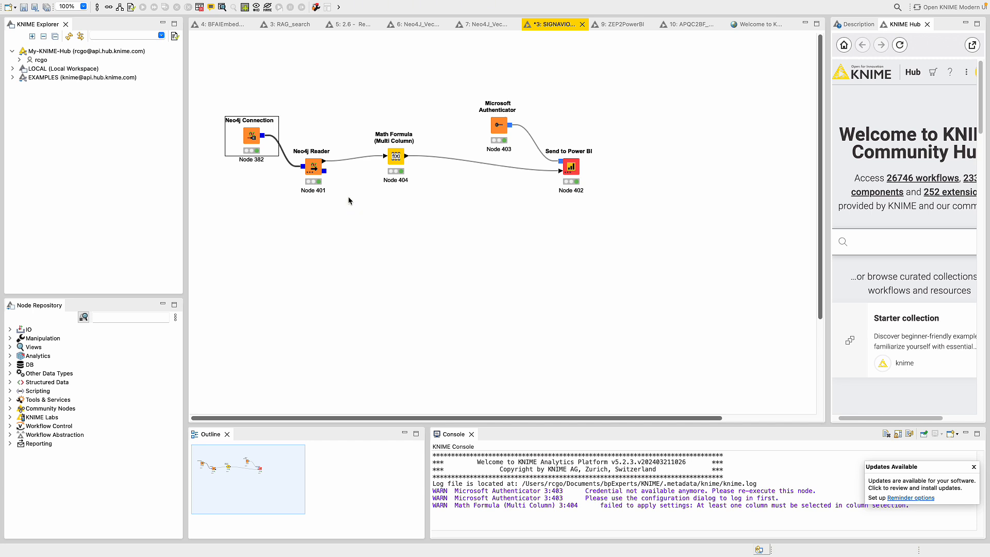
mouse_move(316, 172)
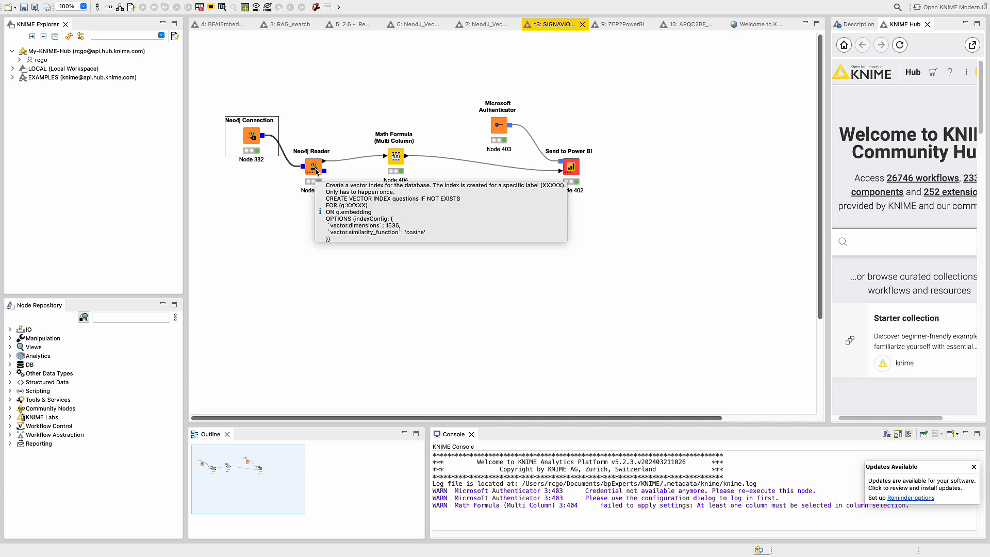
right_click(317, 172)
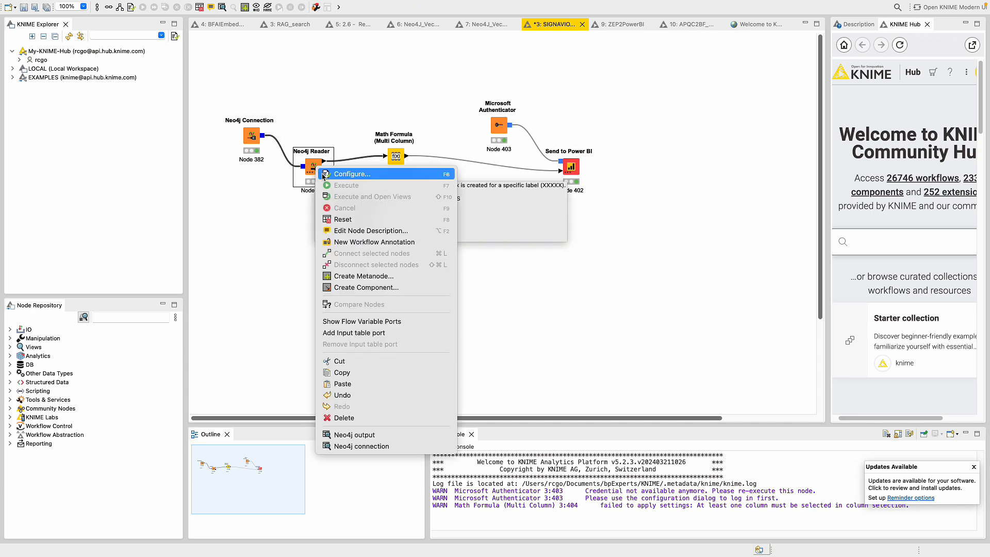
left_click(507, 183)
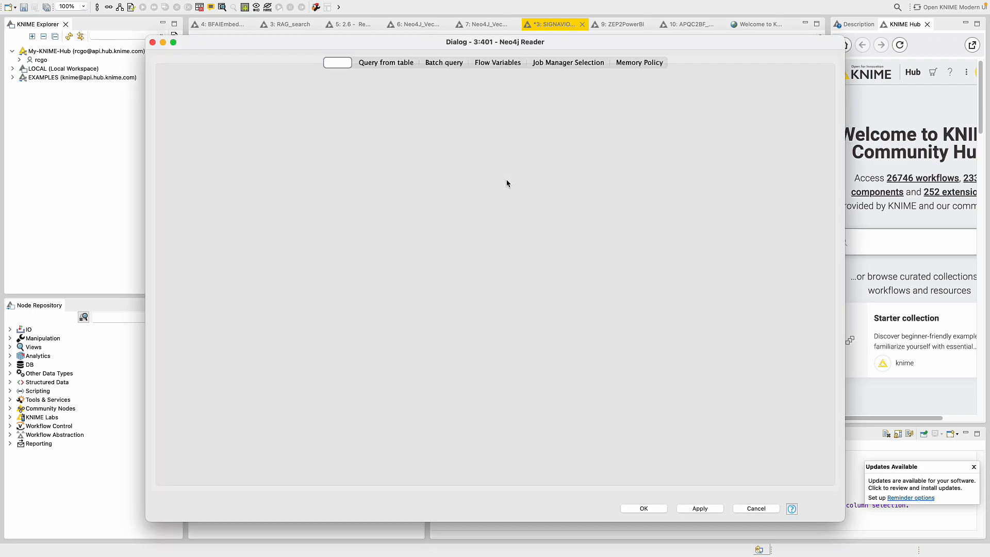
left_click(603, 142)
left_click_drag(603, 143, 371, 97)
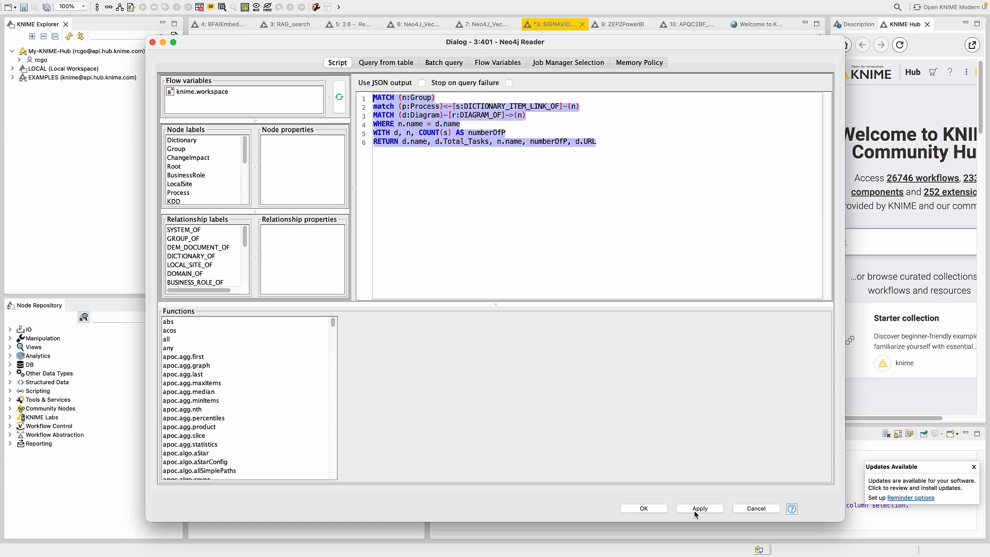
left_click(722, 512)
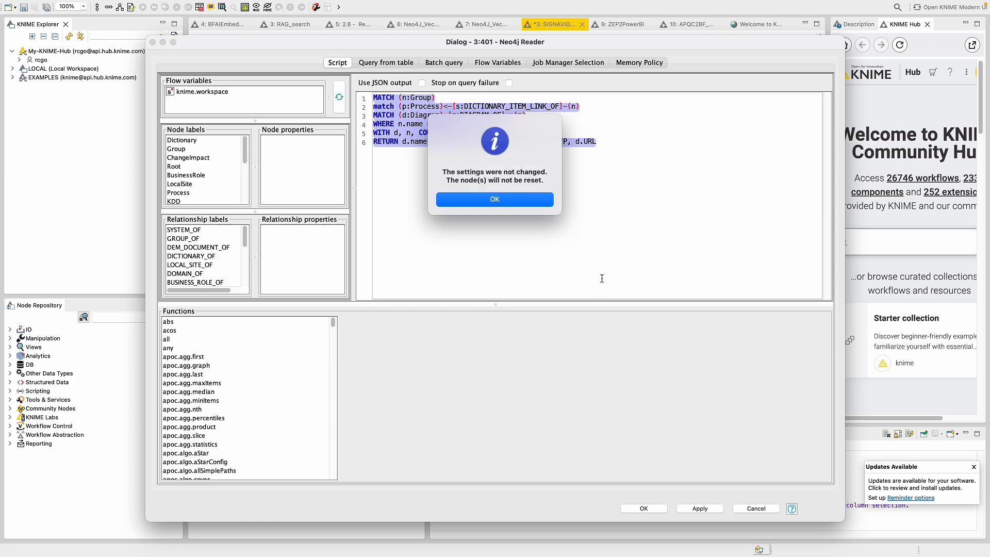
left_click(508, 202)
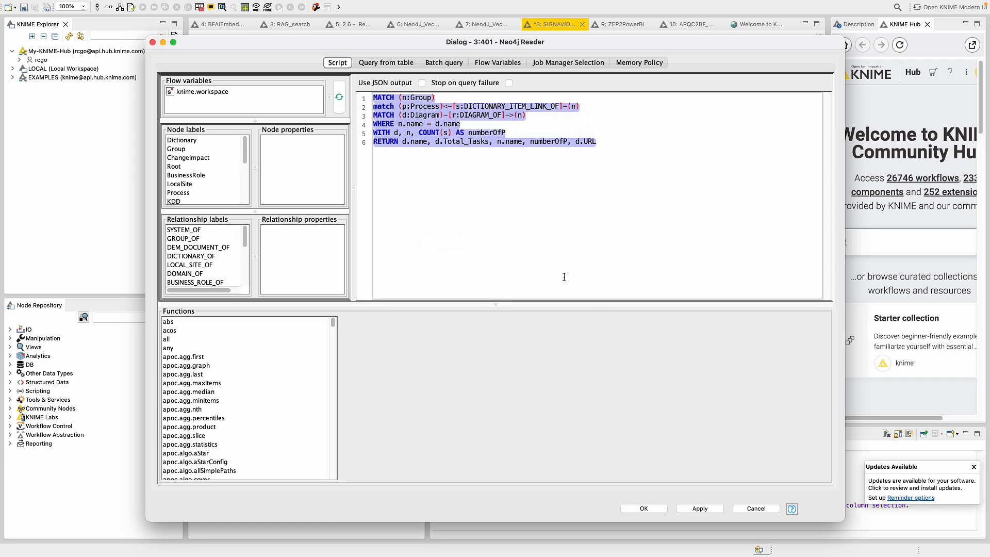
left_click(754, 510)
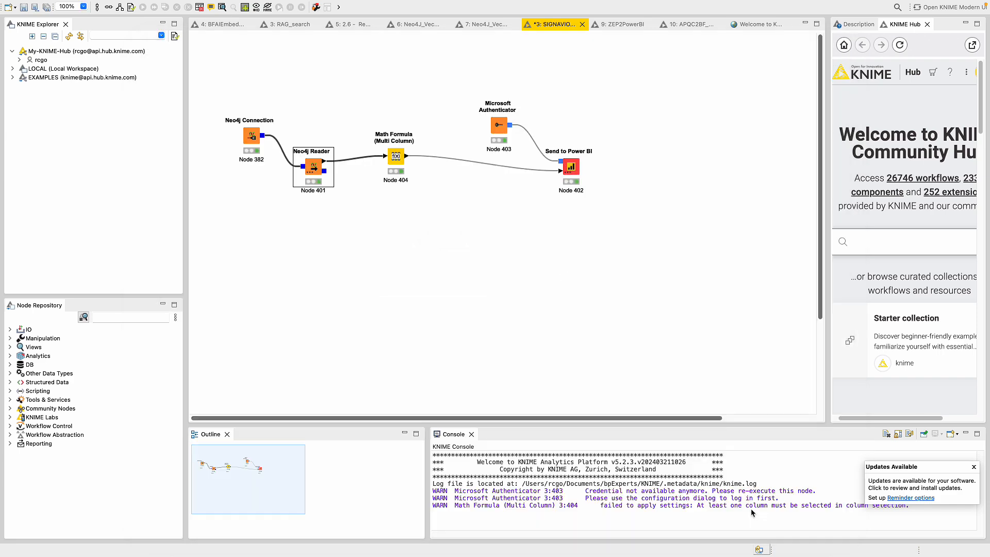
right_click(314, 162)
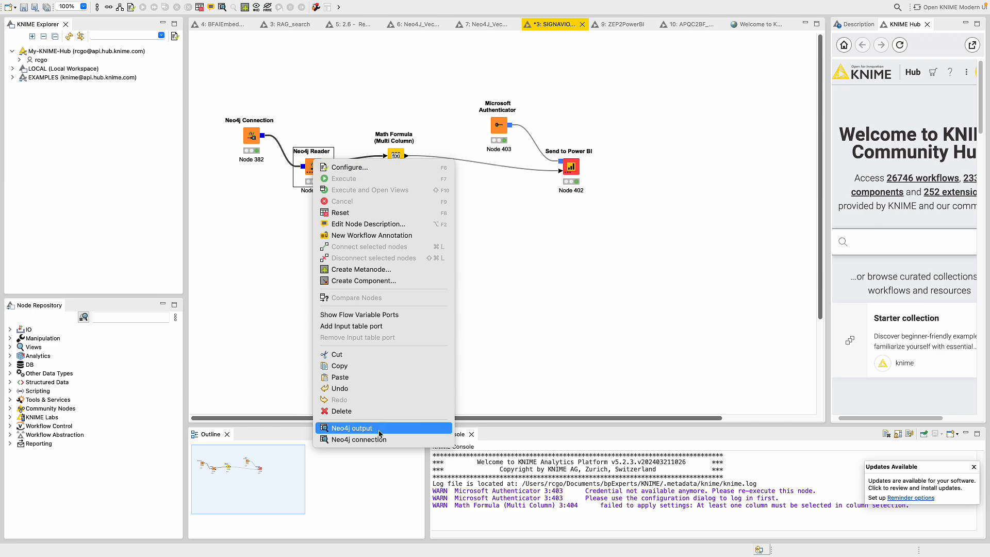
left_click(375, 428)
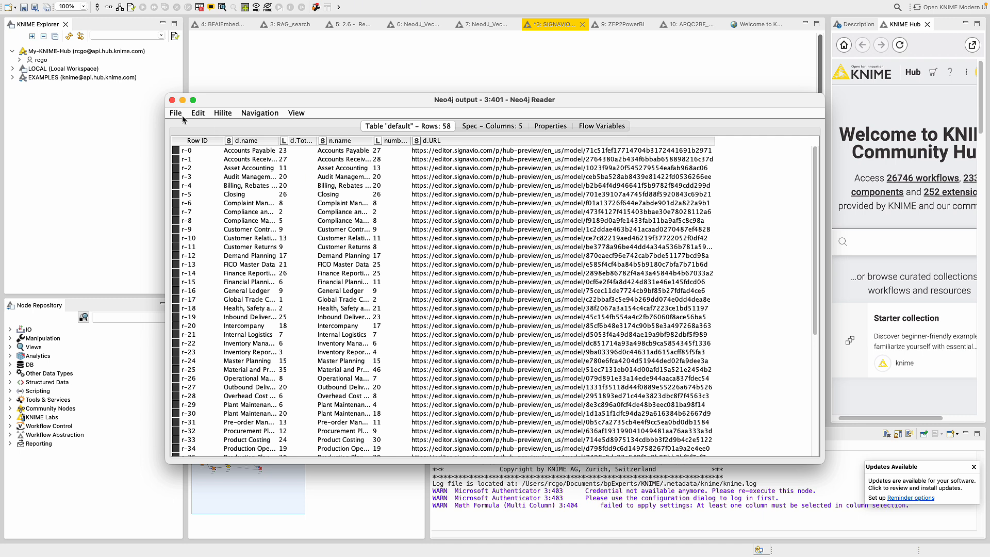
left_click(172, 101)
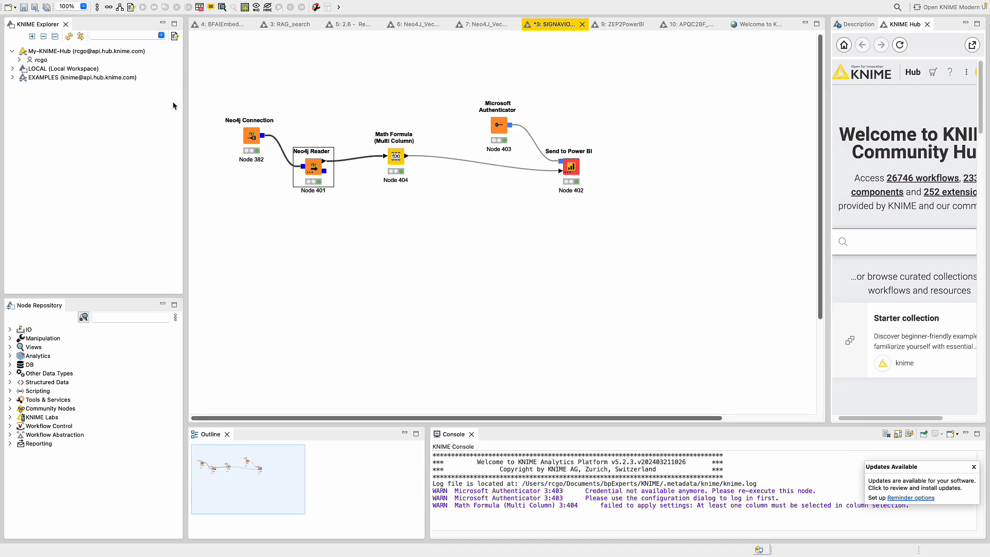
right_click(397, 155)
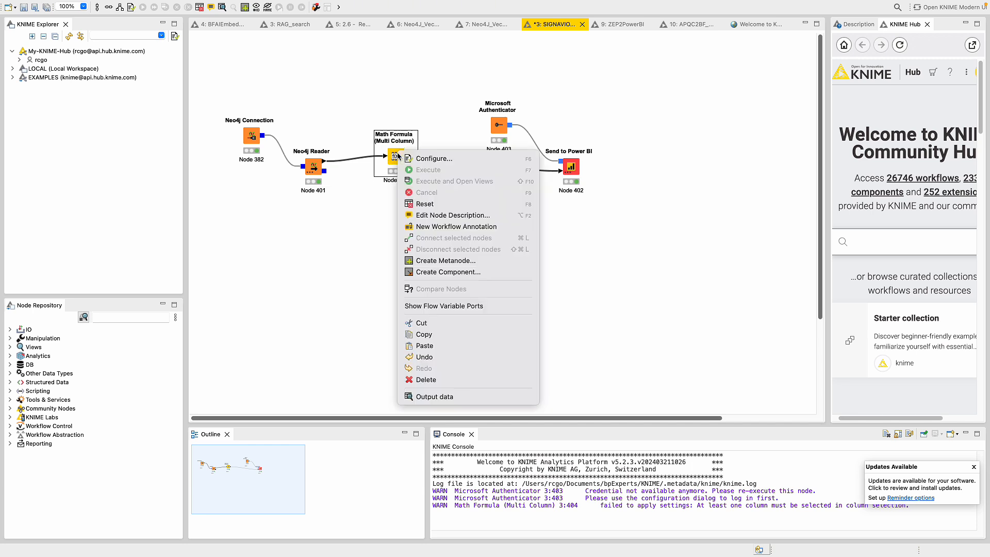
left_click(362, 210)
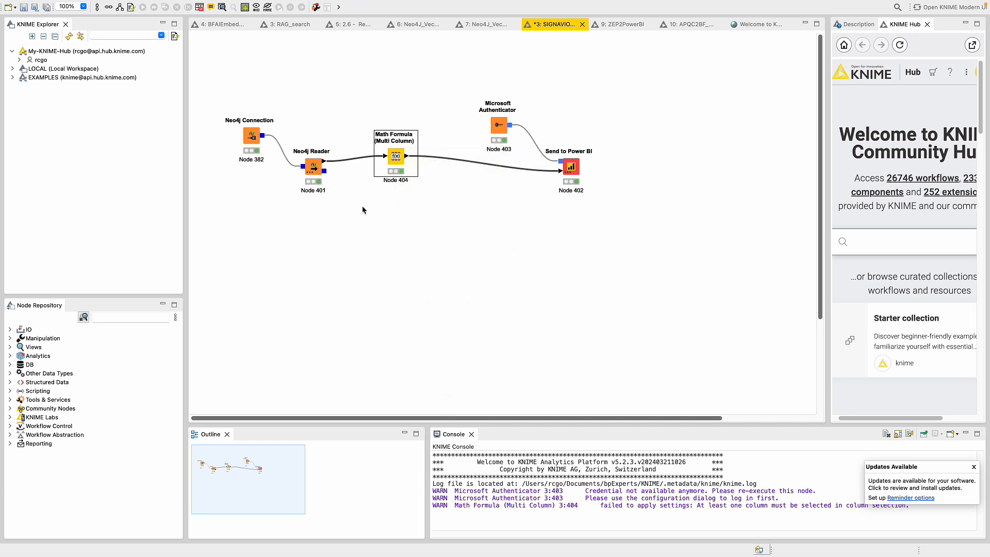
right_click(401, 165)
left_click(438, 169)
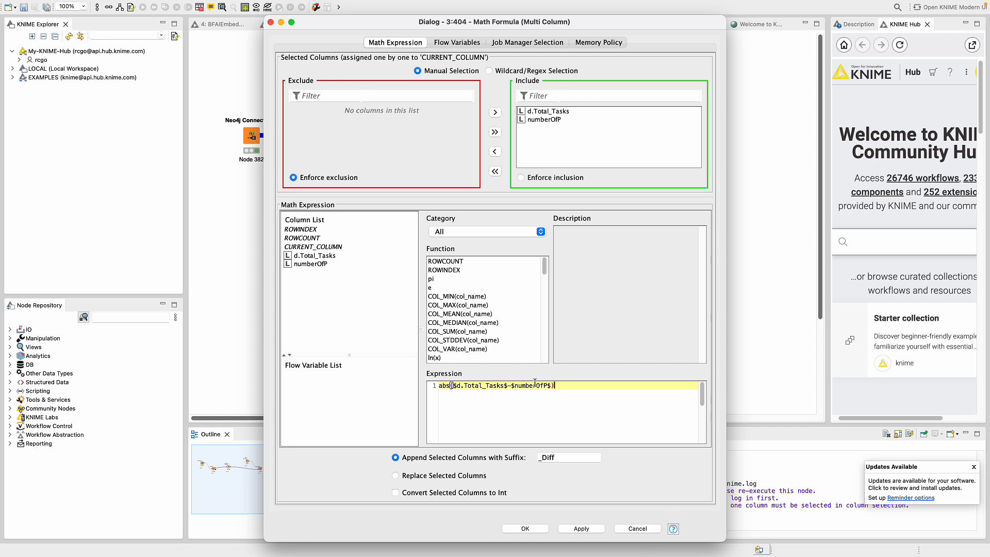
left_click(563, 391)
left_click(637, 529)
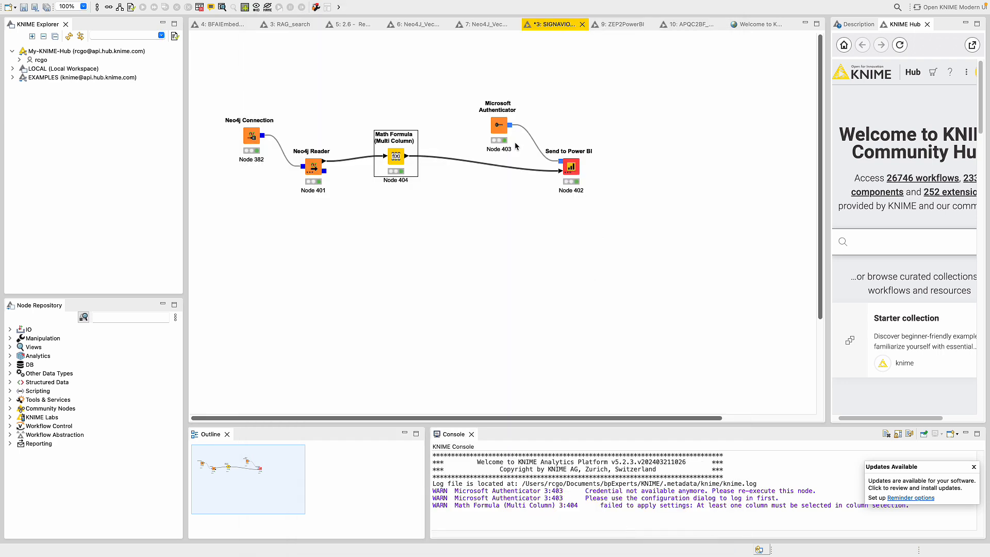
right_click(390, 159)
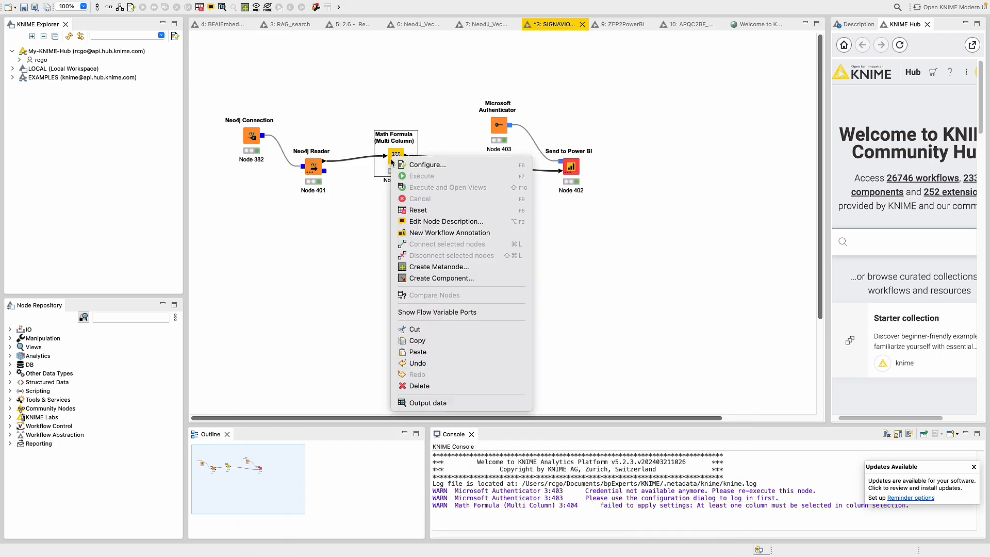
left_click(437, 402)
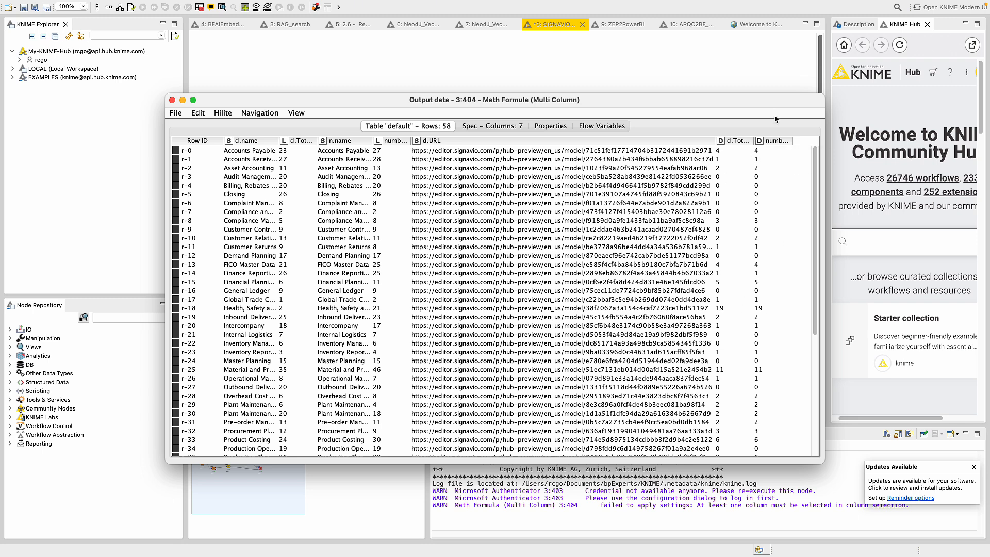
left_click(172, 100)
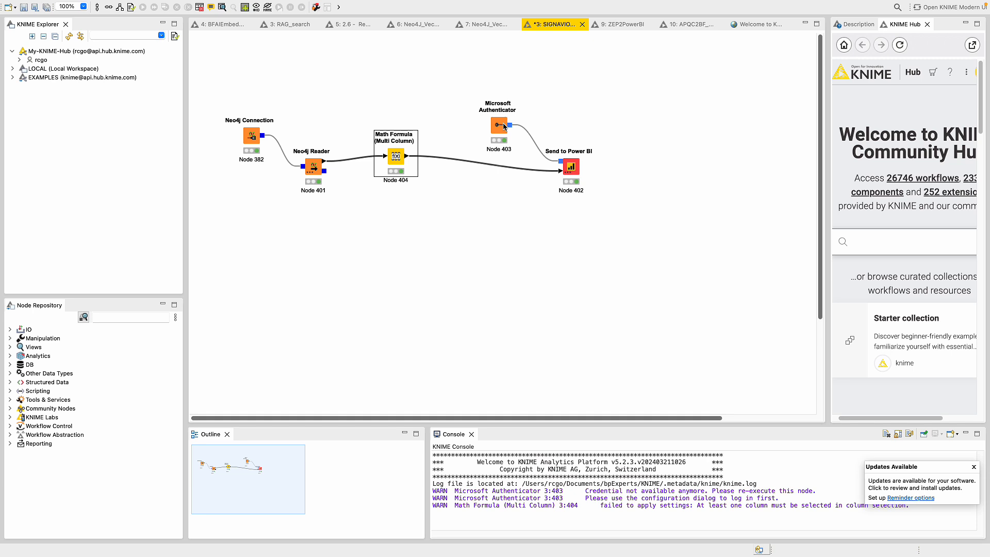
right_click(571, 166)
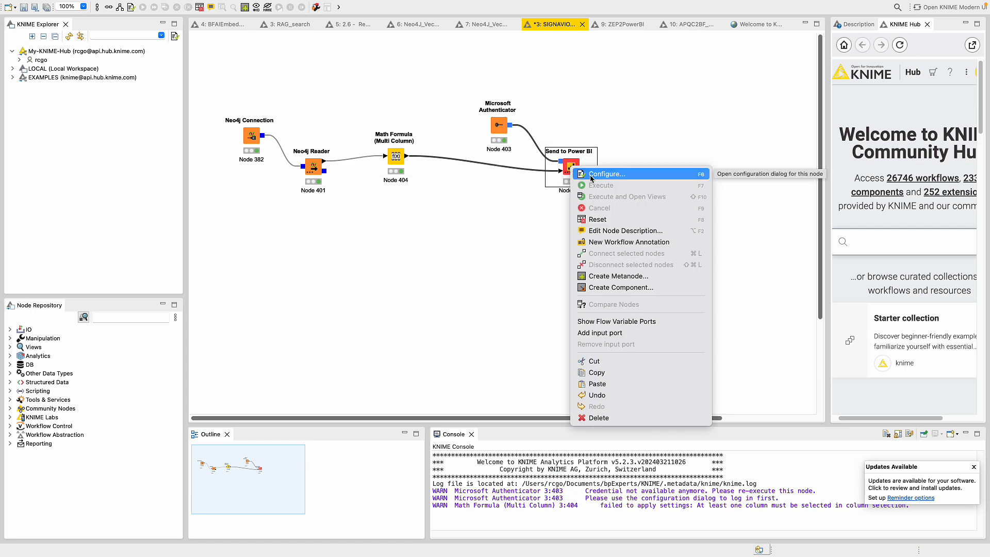
left_click(593, 177)
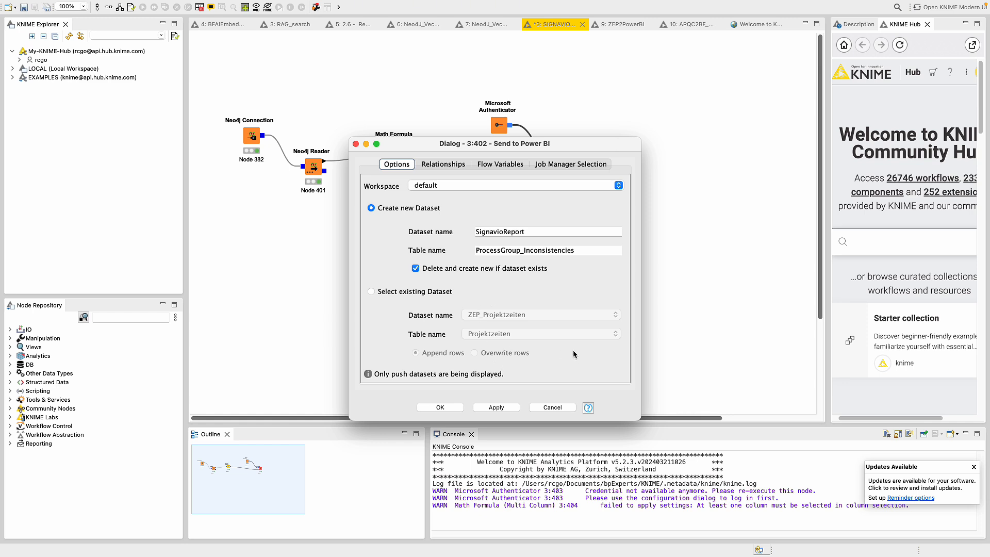
left_click(553, 408)
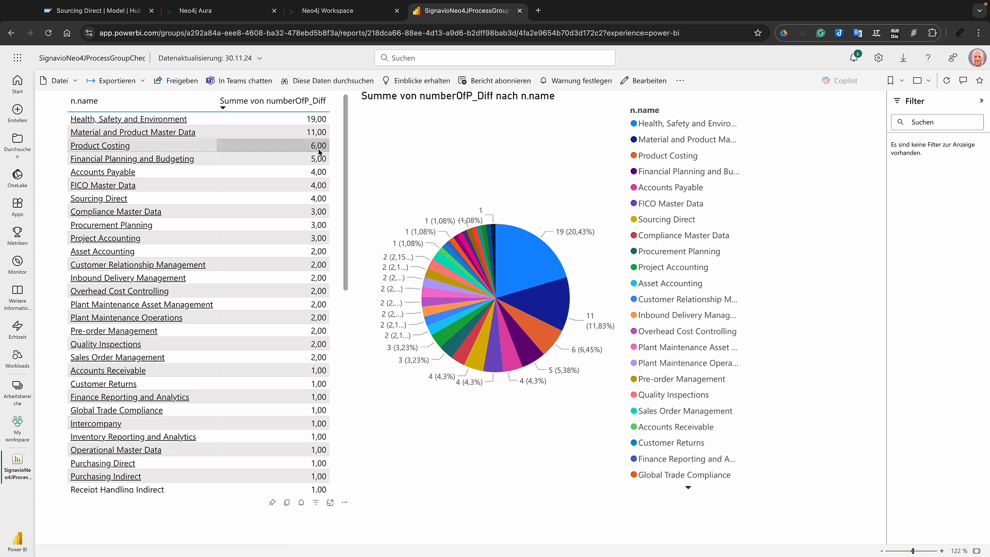
View the Health, Safety and Environment model page in Signavio, then go back to Power BI
left_click(147, 120)
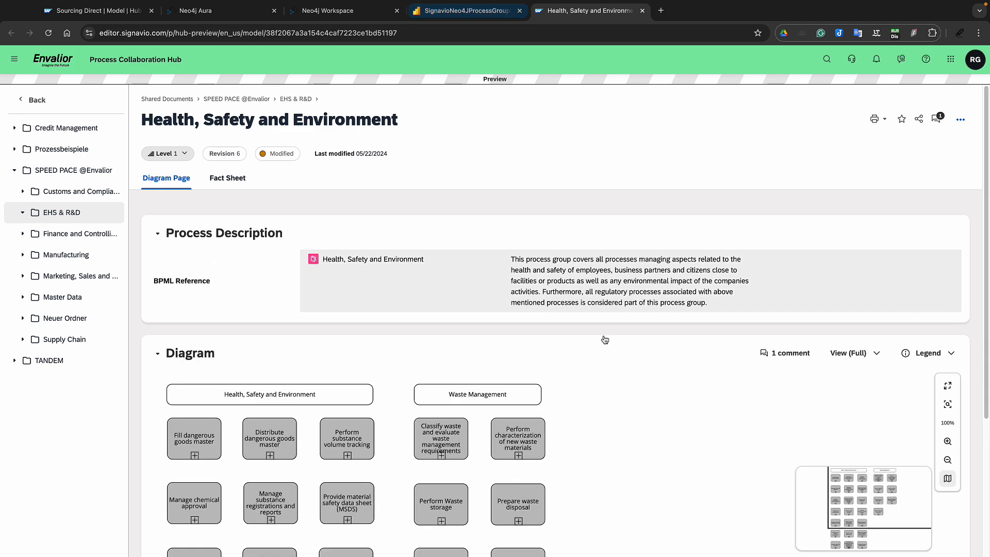
scroll(674, 434, "down", 5)
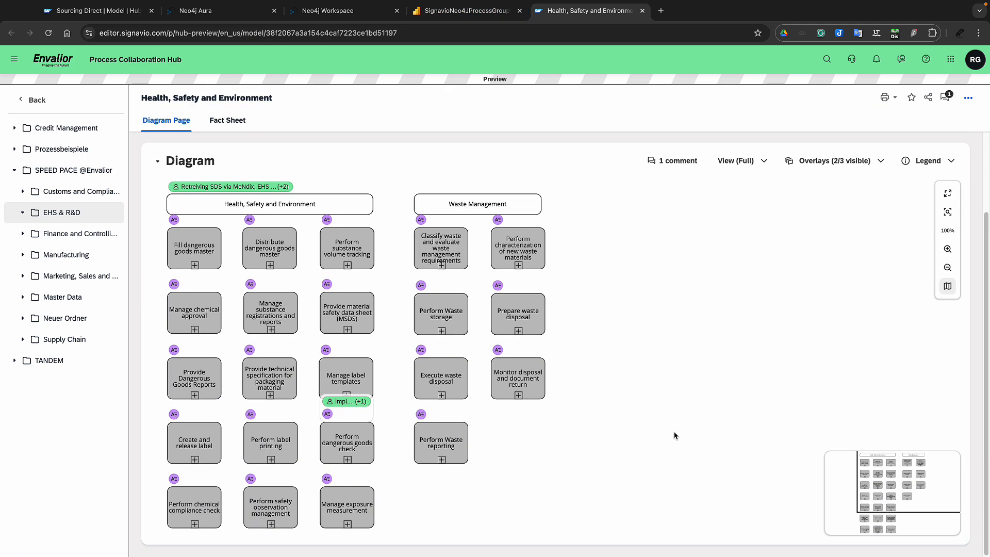
scroll(674, 436, "up", 4)
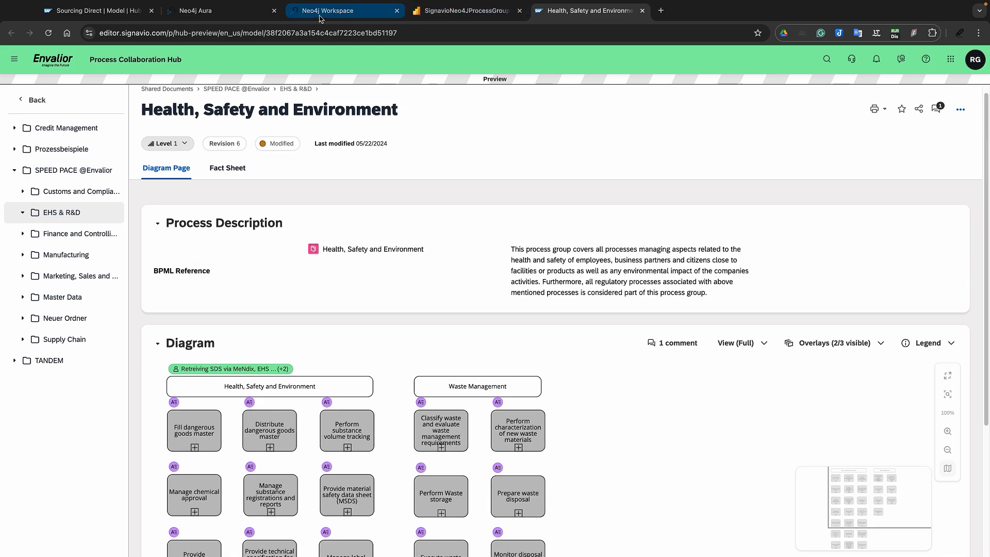
left_click(456, 13)
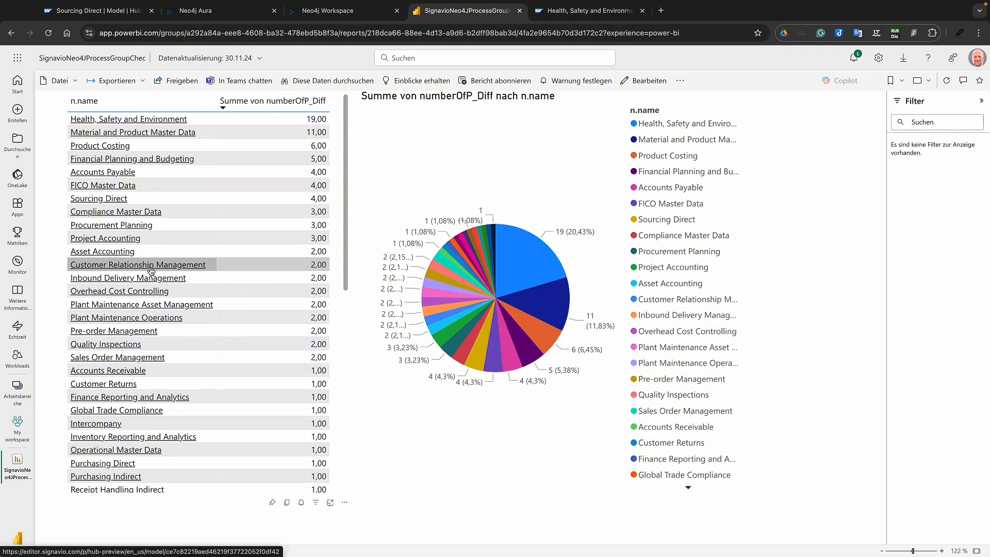
Filter by the Health, Safety and Environment, Material and Product Master Data, then Product Costing slices
left_click(540, 263)
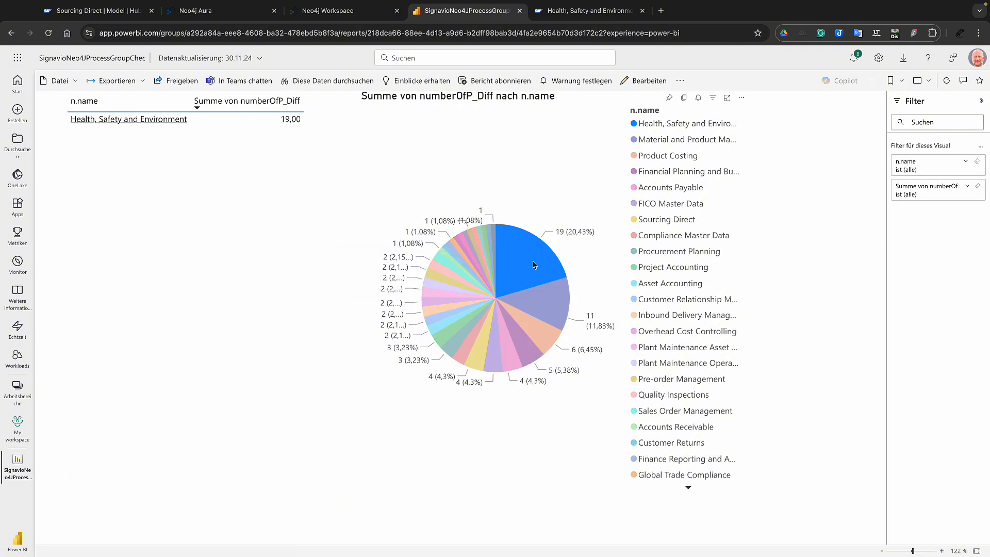
left_click(567, 312)
left_click(555, 337)
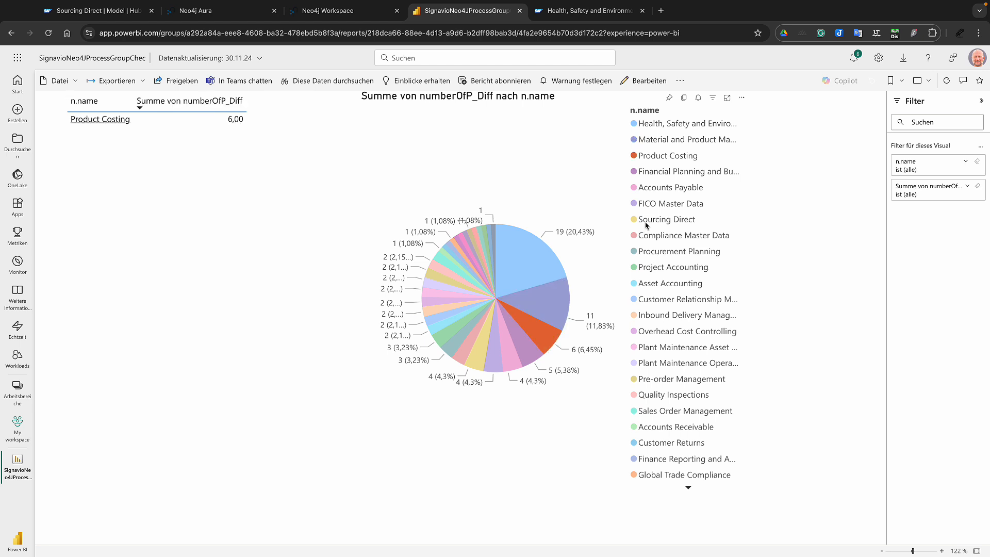